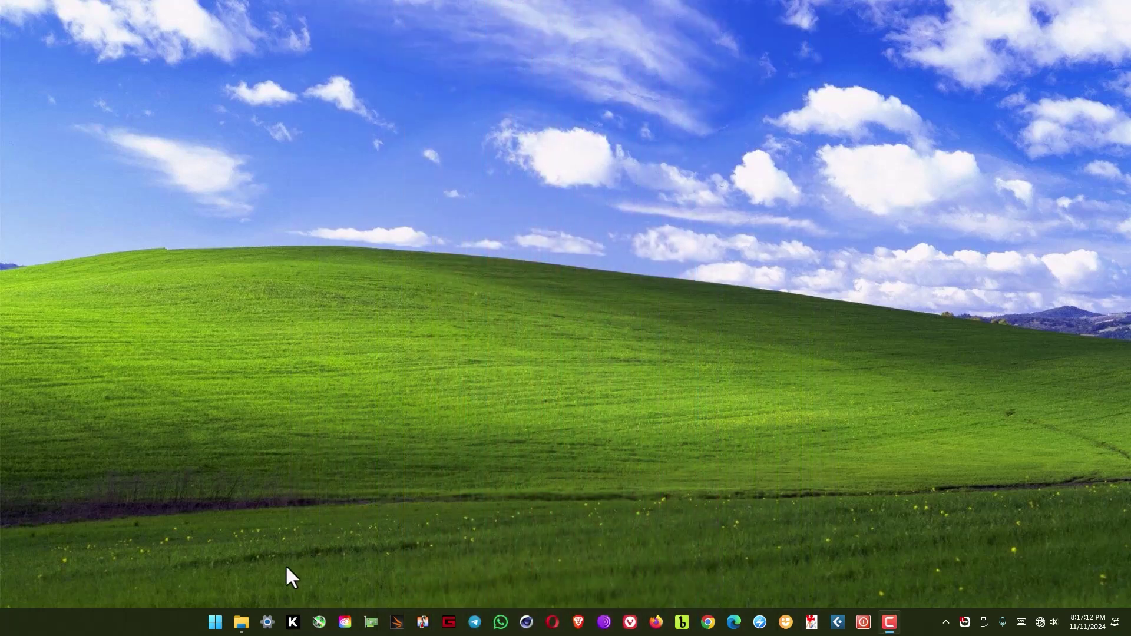
# Turn off Windows Security real-time protection through Settings, then close the windows
pyautogui.click(266, 622)
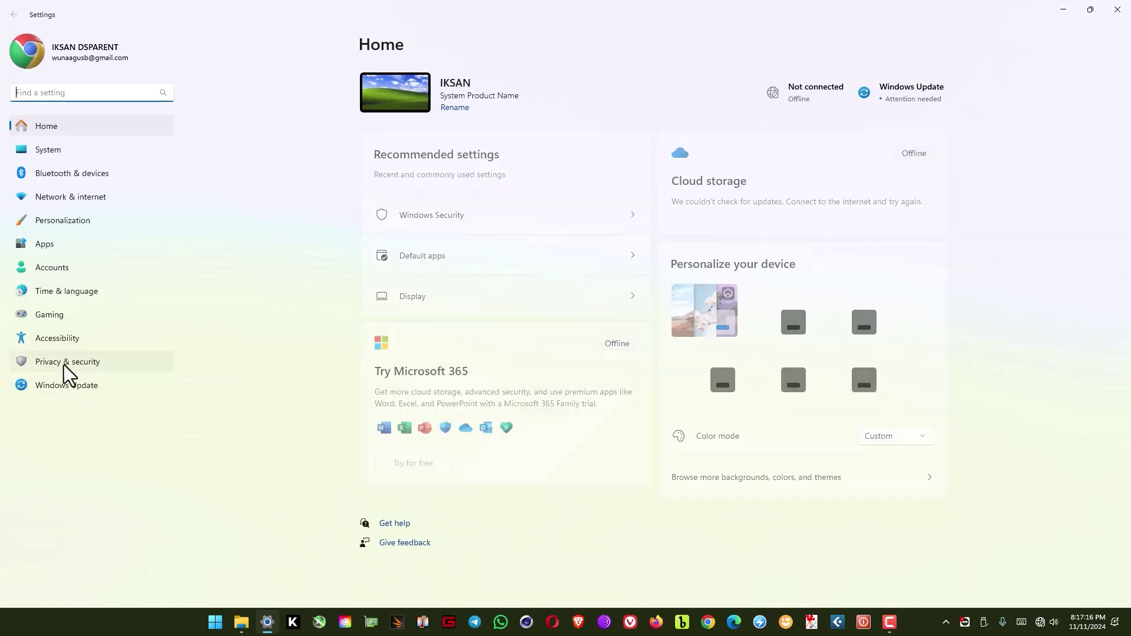
pyautogui.click(65, 362)
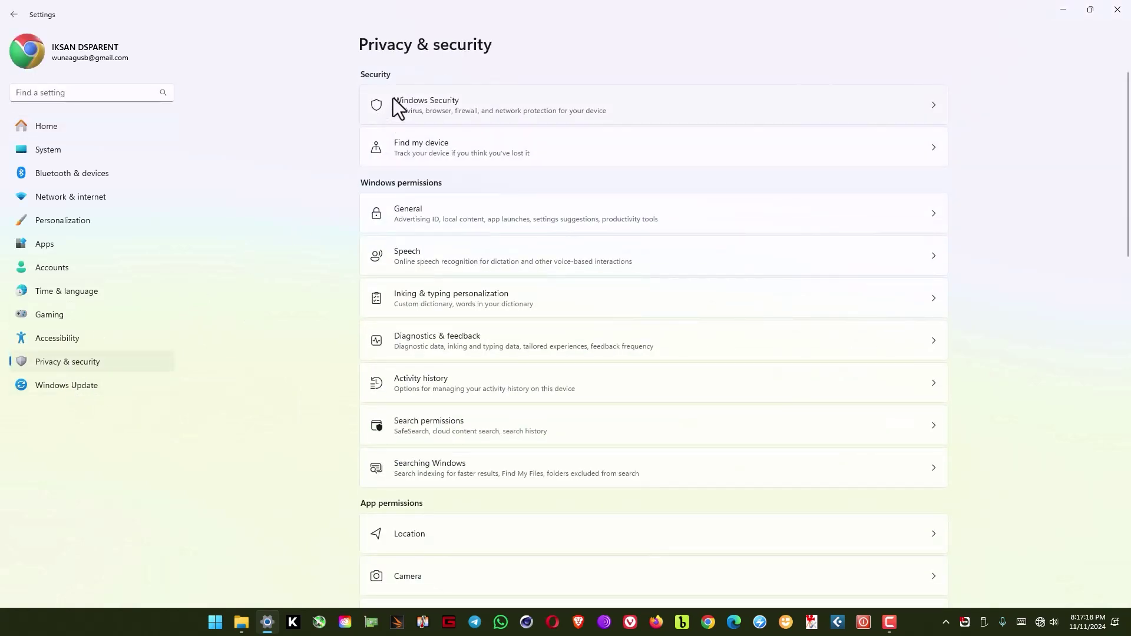
pyautogui.click(394, 98)
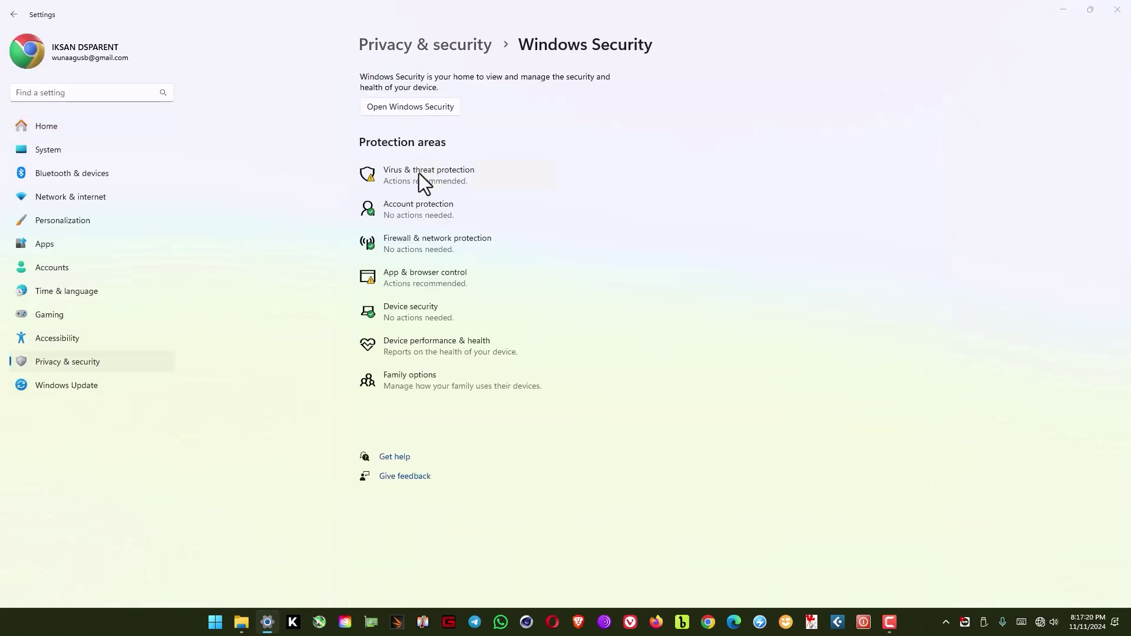
pyautogui.click(419, 173)
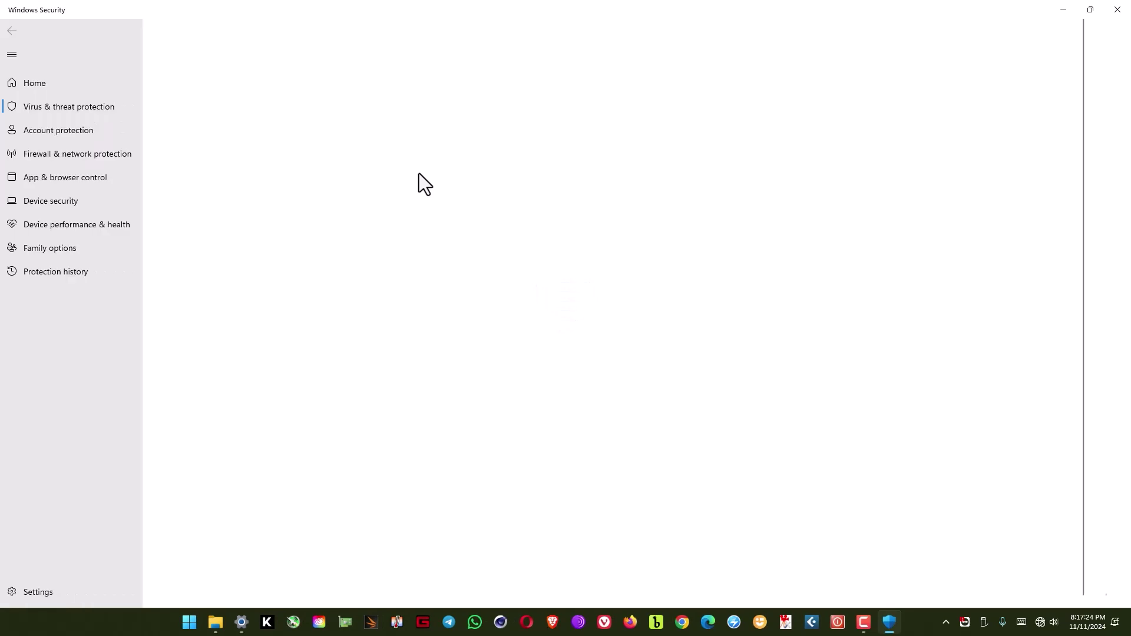
pyautogui.click(241, 384)
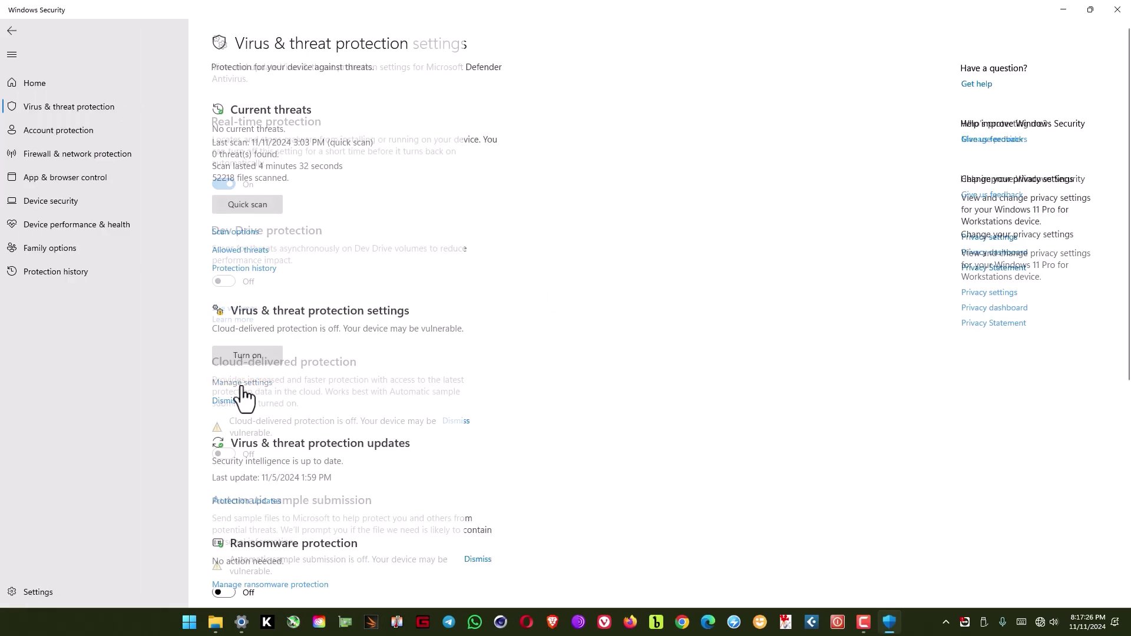
pyautogui.click(222, 186)
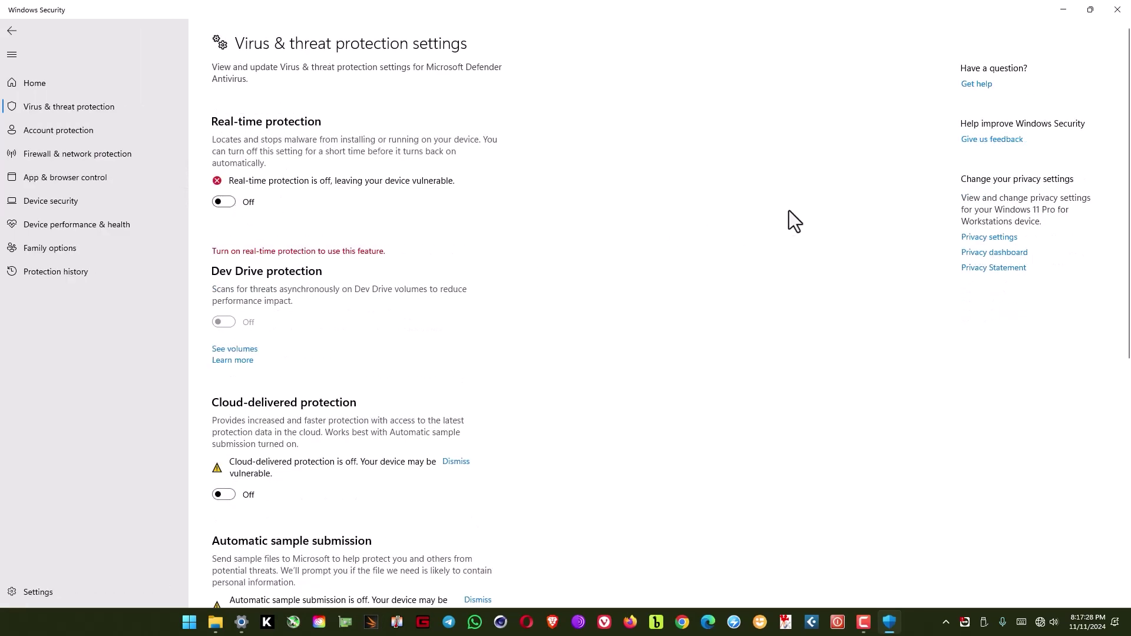
pyautogui.click(1117, 17)
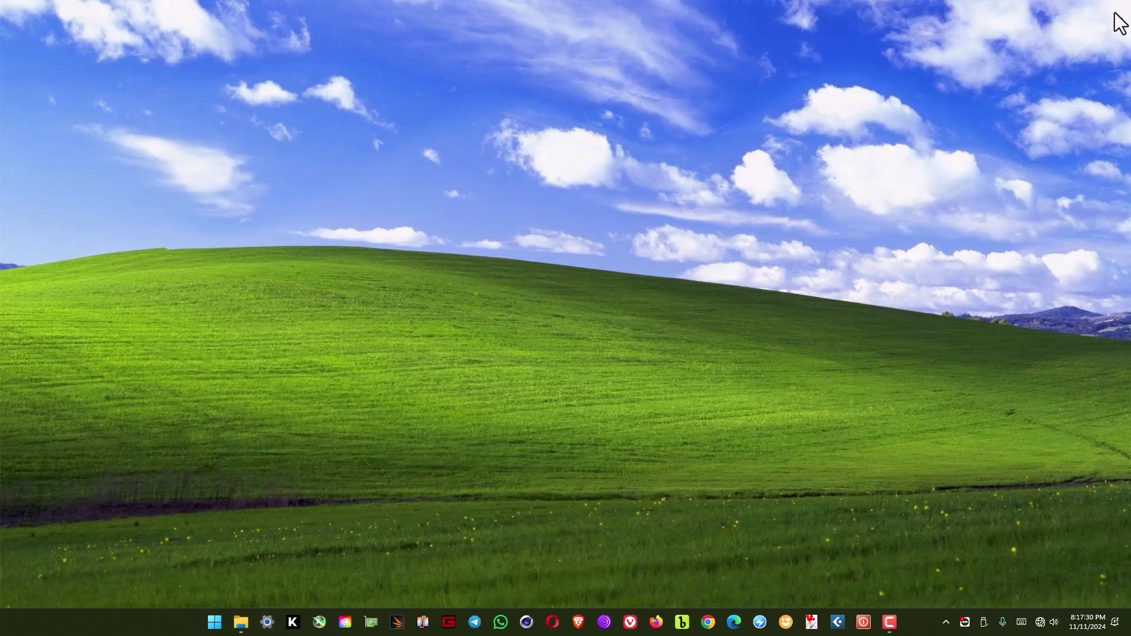
# Extract the Lightroom Classic 2025_V14.0.1 archive in Comp 1 into its own folder with WinRAR
pyautogui.click(240, 623)
pyautogui.rightClick(188, 208)
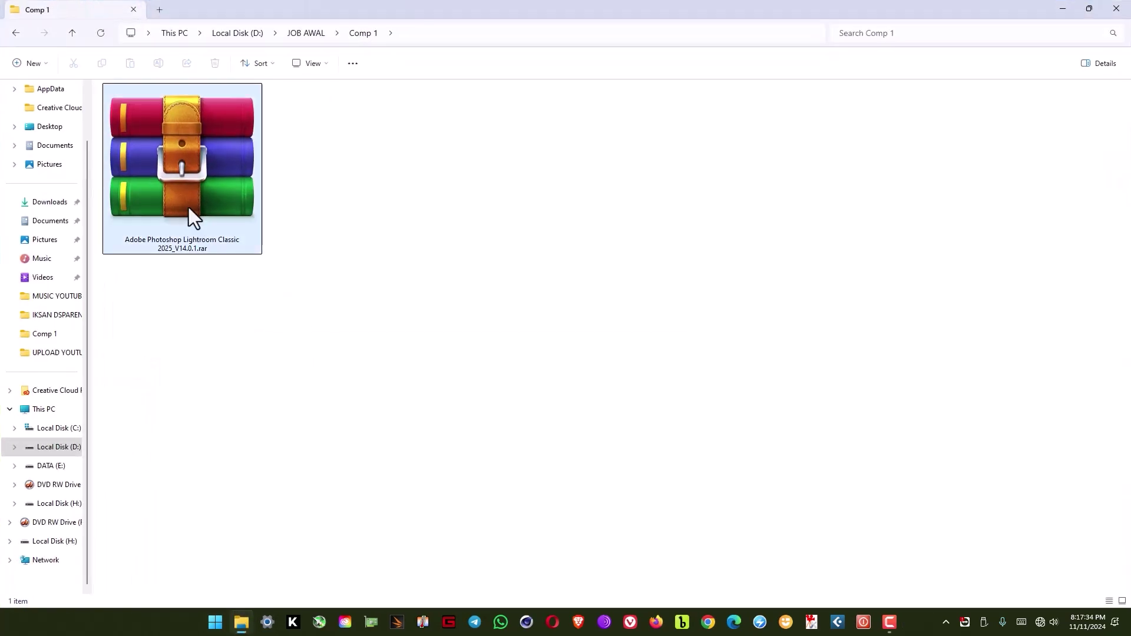
pyautogui.moveTo(223, 228)
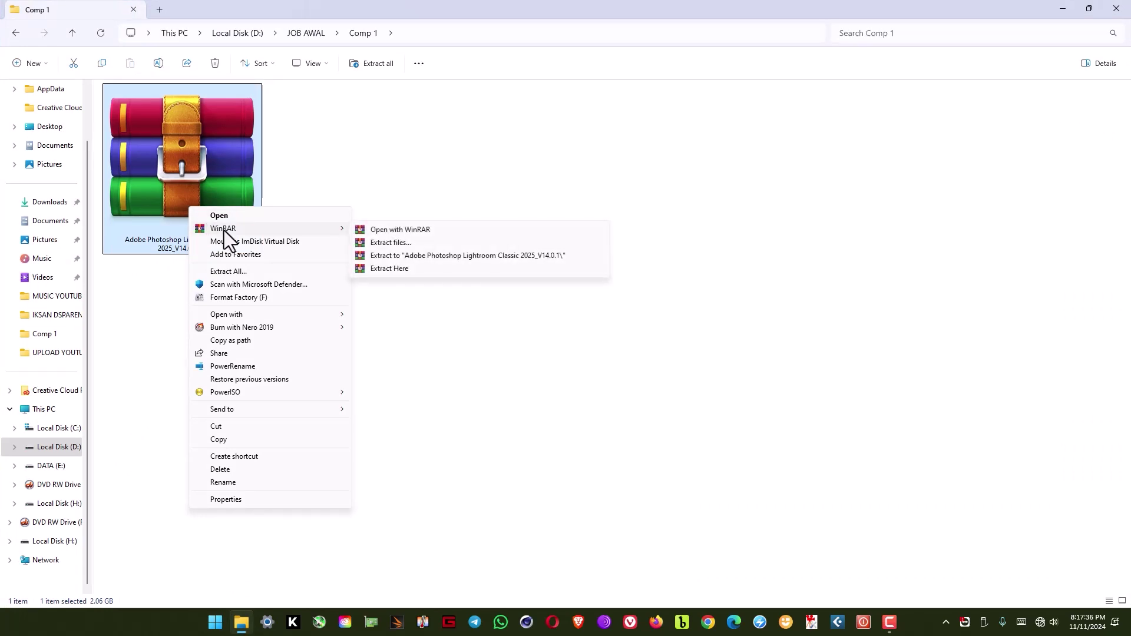
pyautogui.click(448, 257)
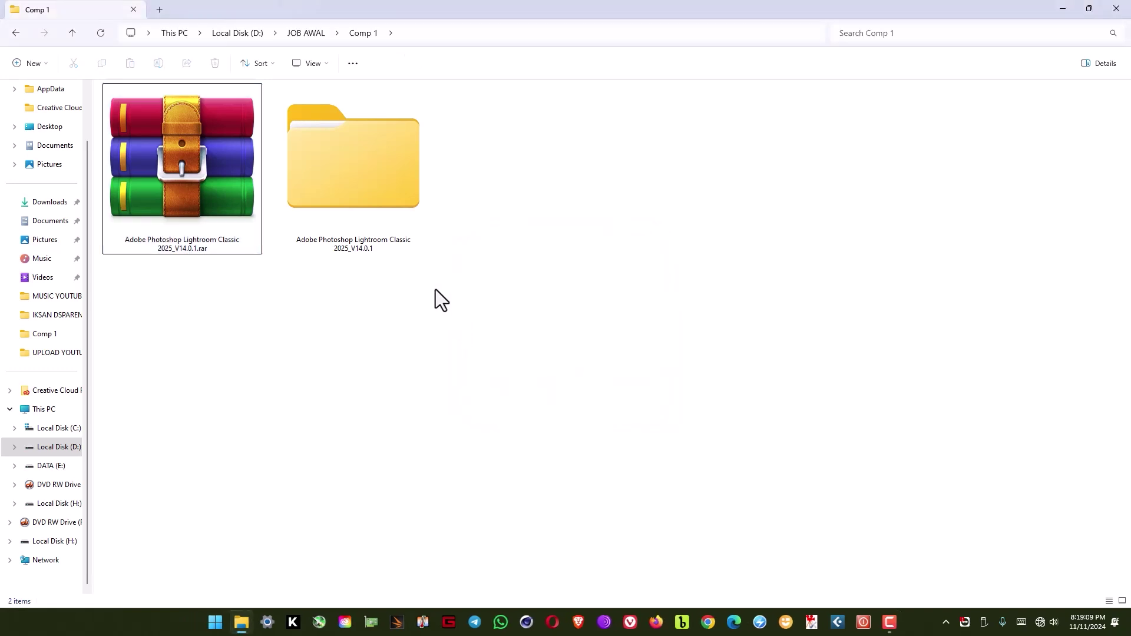
# Read BACA PETUNJUK INSTALL.txt in the extracted folder, close it, and select Adobe Lightroom Classic.rar
pyautogui.doubleClick(373, 180)
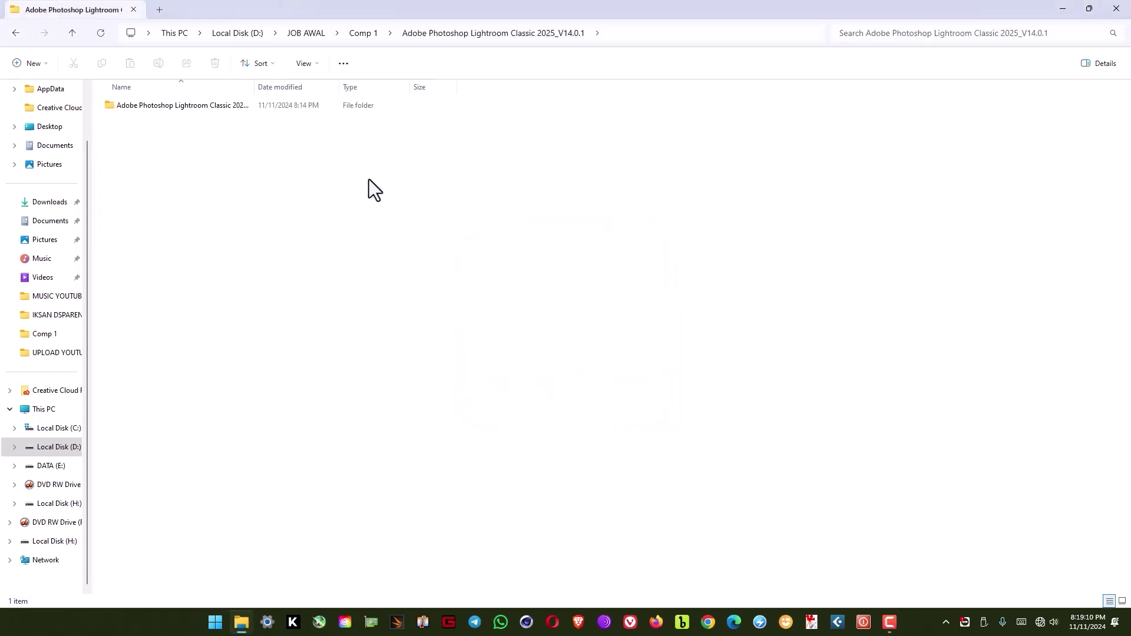
pyautogui.doubleClick(138, 105)
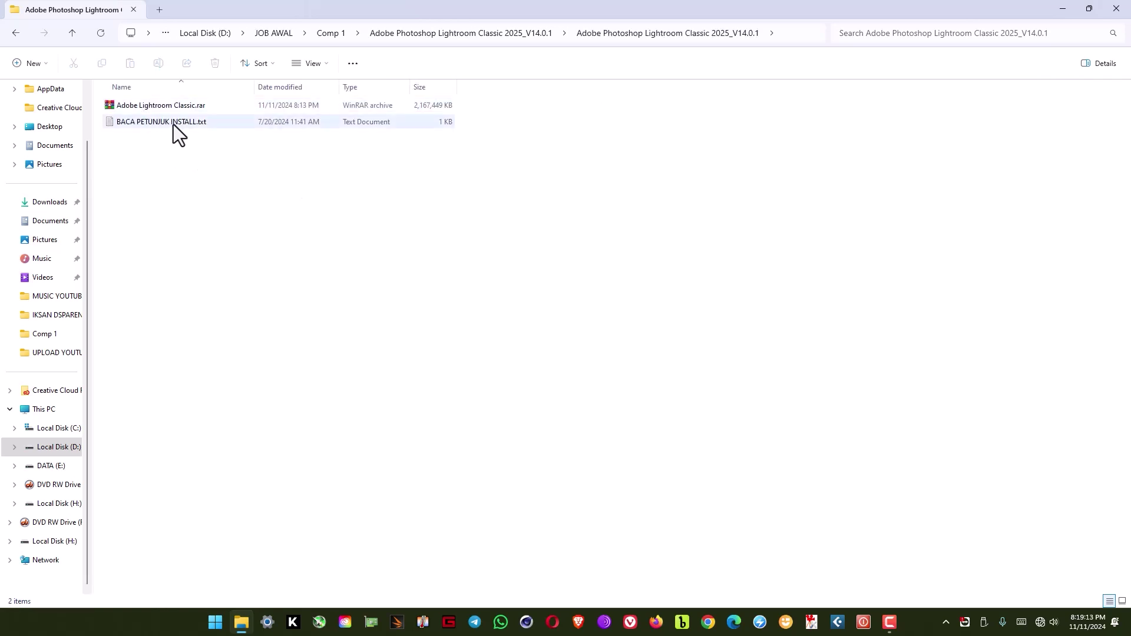
pyautogui.click(173, 125)
pyautogui.doubleClick(168, 124)
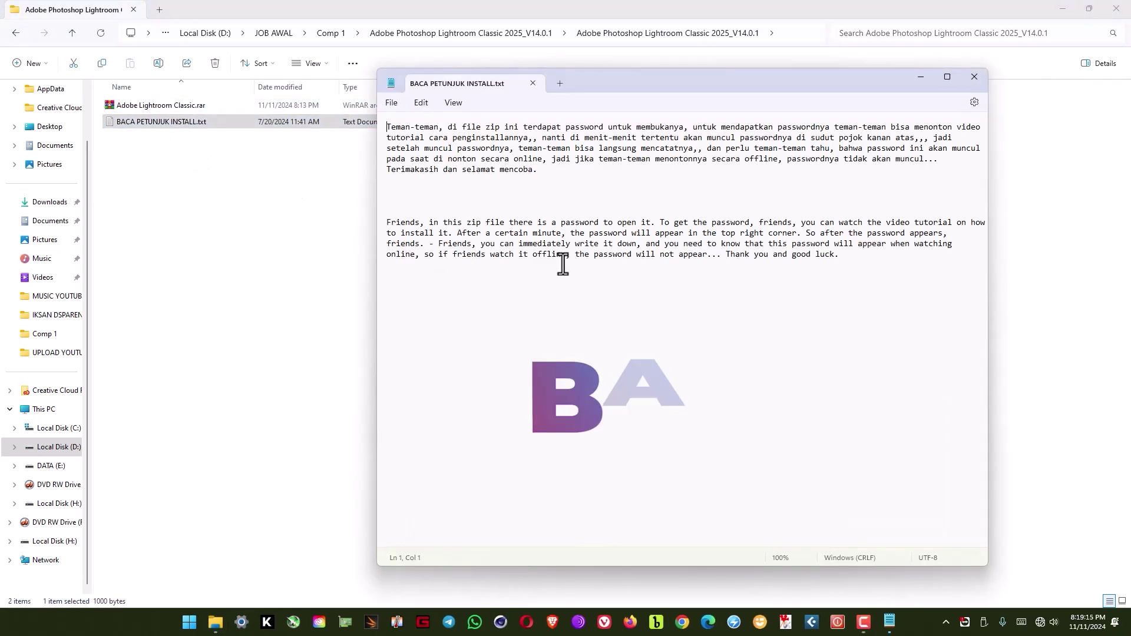
pyautogui.moveTo(553, 179); pyautogui.dragTo(384, 124)
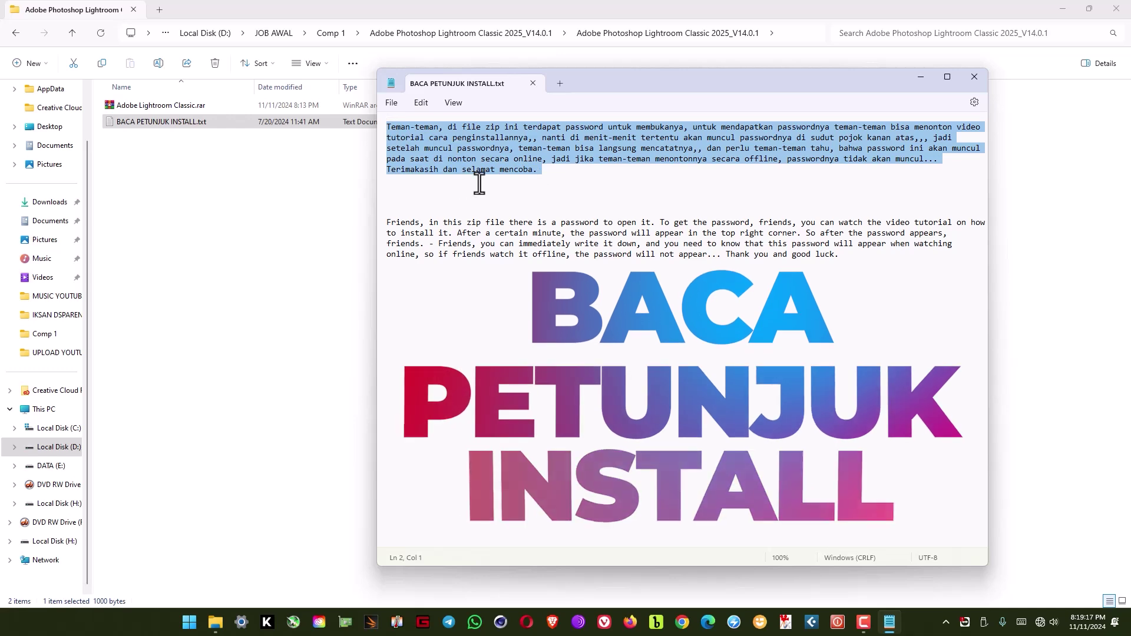
pyautogui.click(974, 77)
pyautogui.click(207, 222)
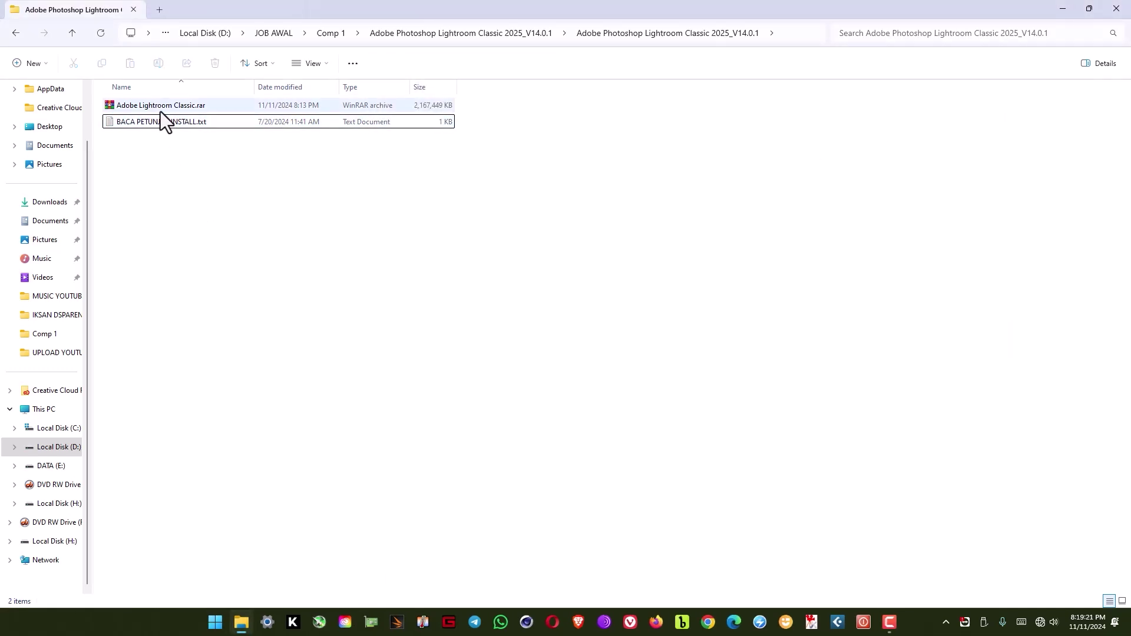
pyautogui.click(161, 110)
# Extract Adobe Lightroom Classic.rar into an 'Adobe Lightroom Classic' folder, entering the archive password
pyautogui.rightClick(161, 111)
pyautogui.moveTo(195, 131)
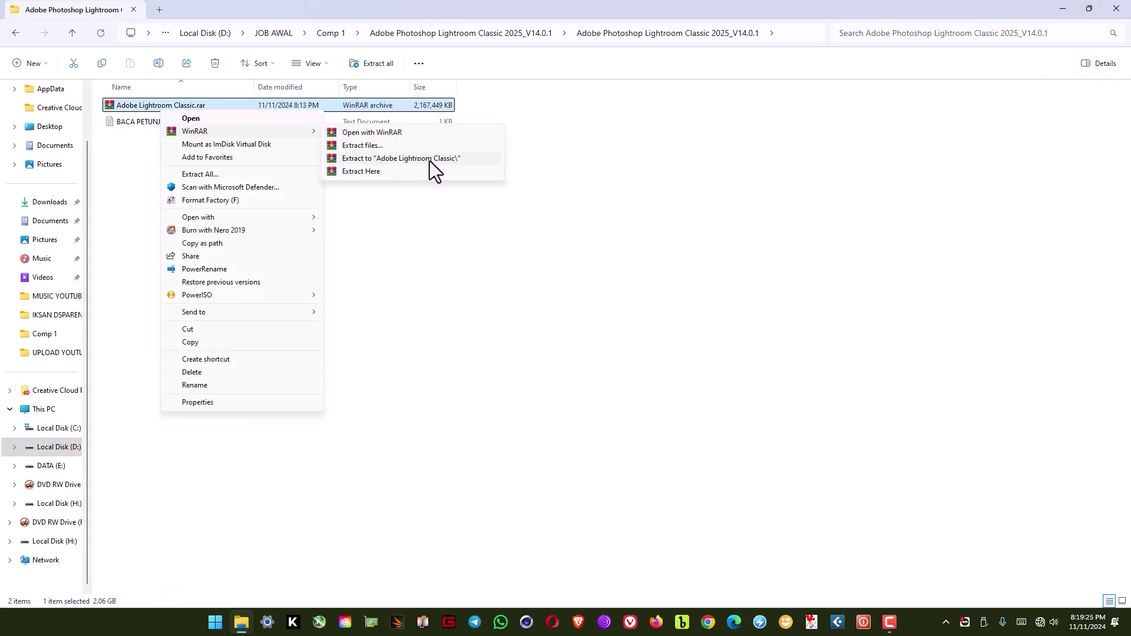
pyautogui.click(429, 160)
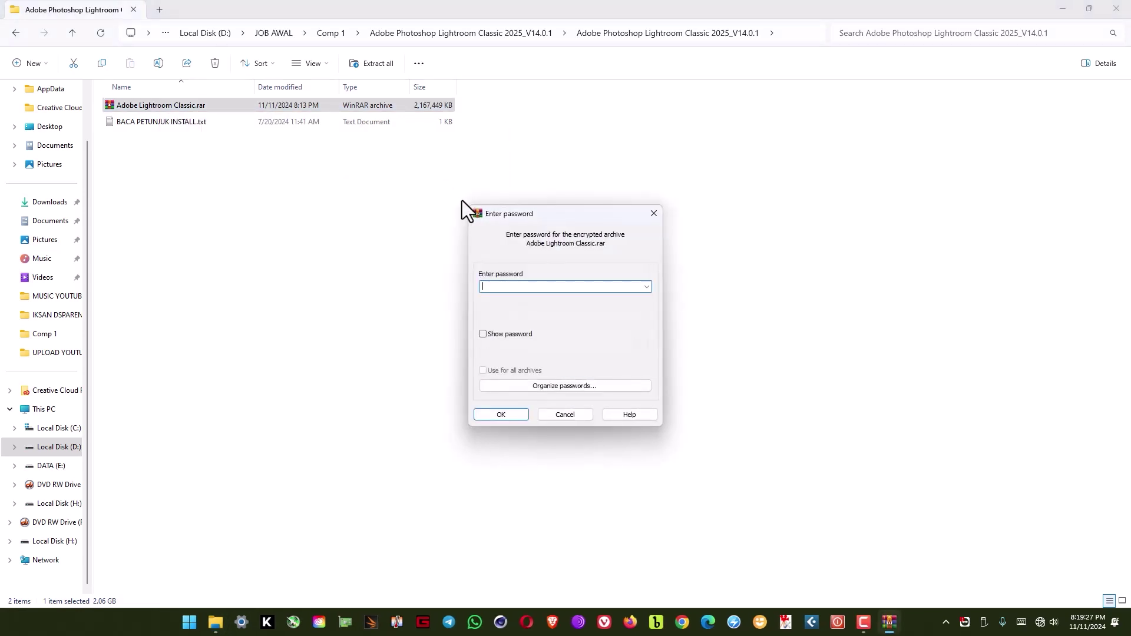
pyautogui.click(504, 418)
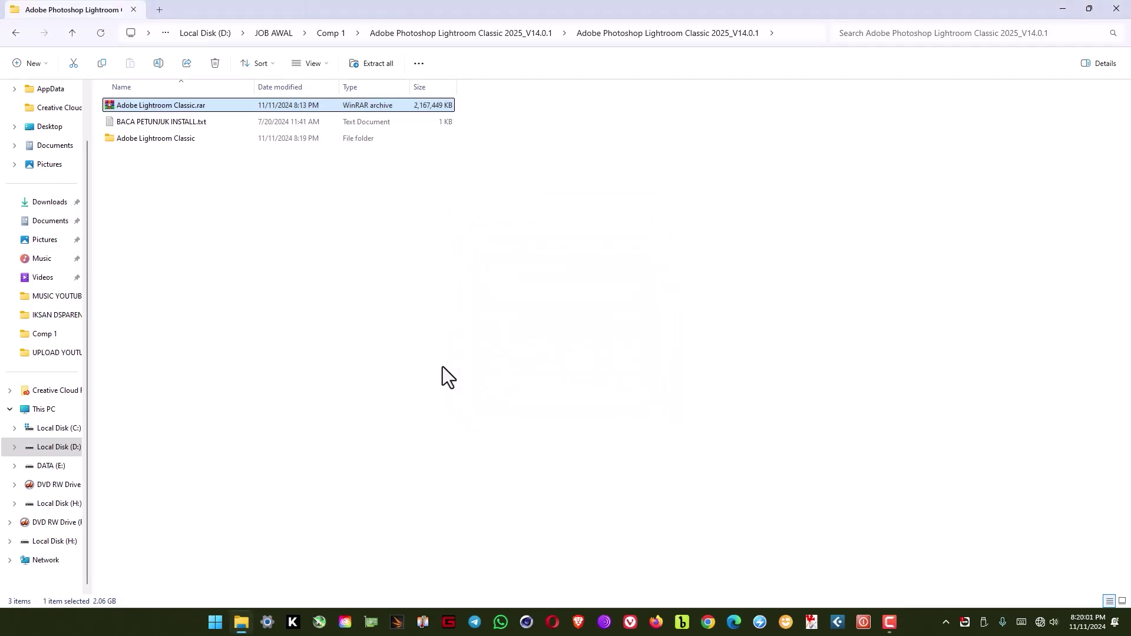
pyautogui.click(443, 366)
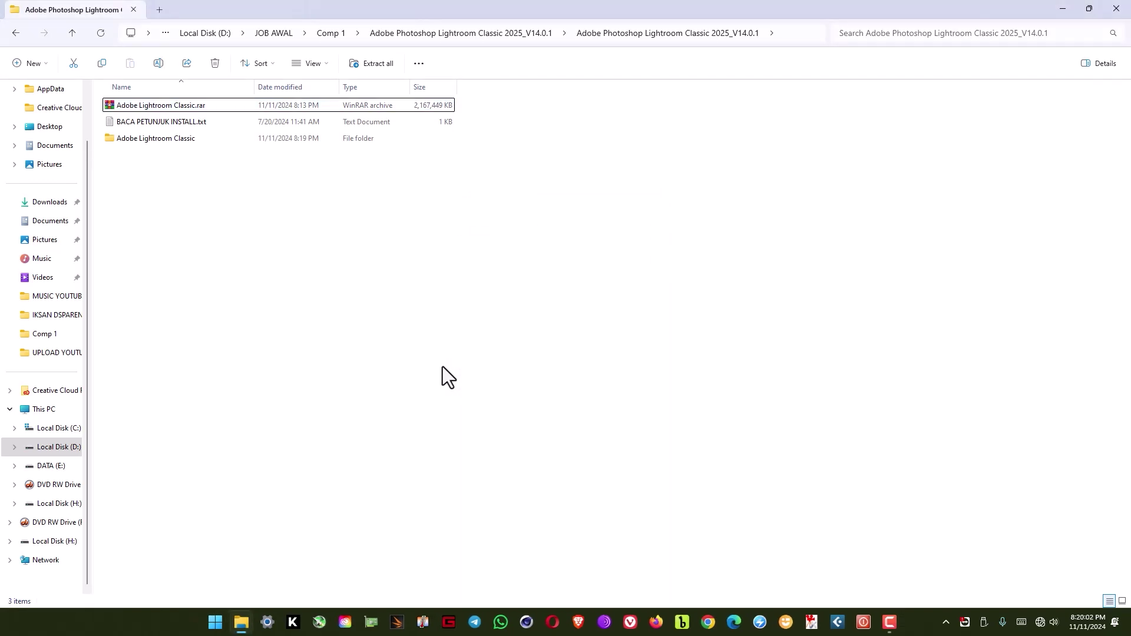
# Open Adobe Lightroom Classic 14.0.1.iso in WinRAR from the nested folders and select autoplay.exe
pyautogui.doubleClick(168, 141)
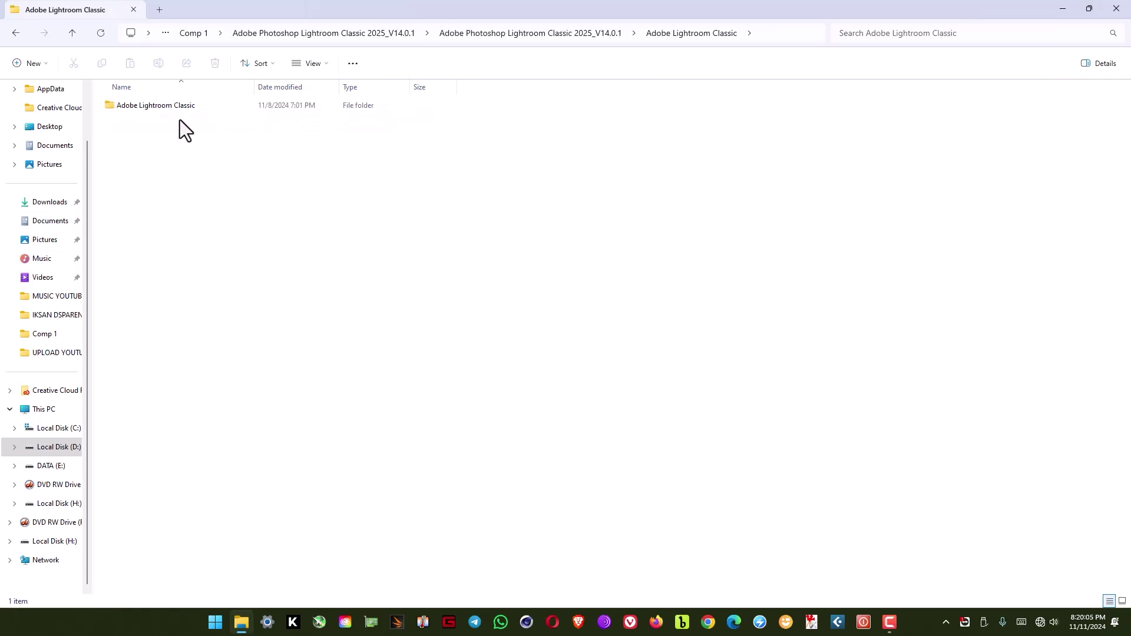
pyautogui.doubleClick(175, 109)
pyautogui.click(173, 105)
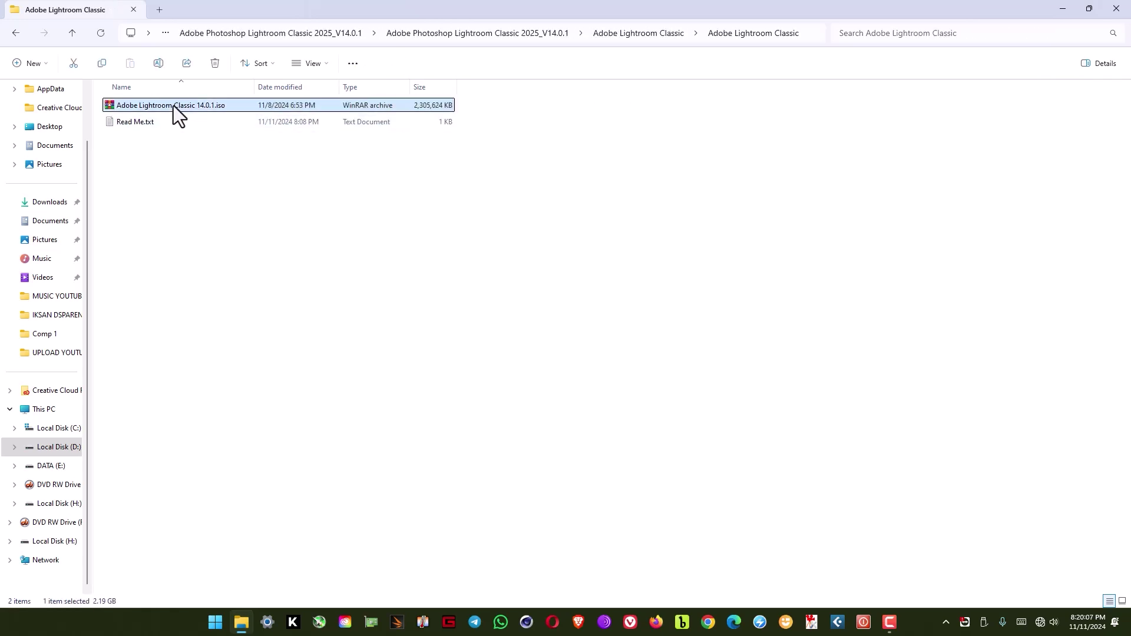
pyautogui.rightClick(173, 105)
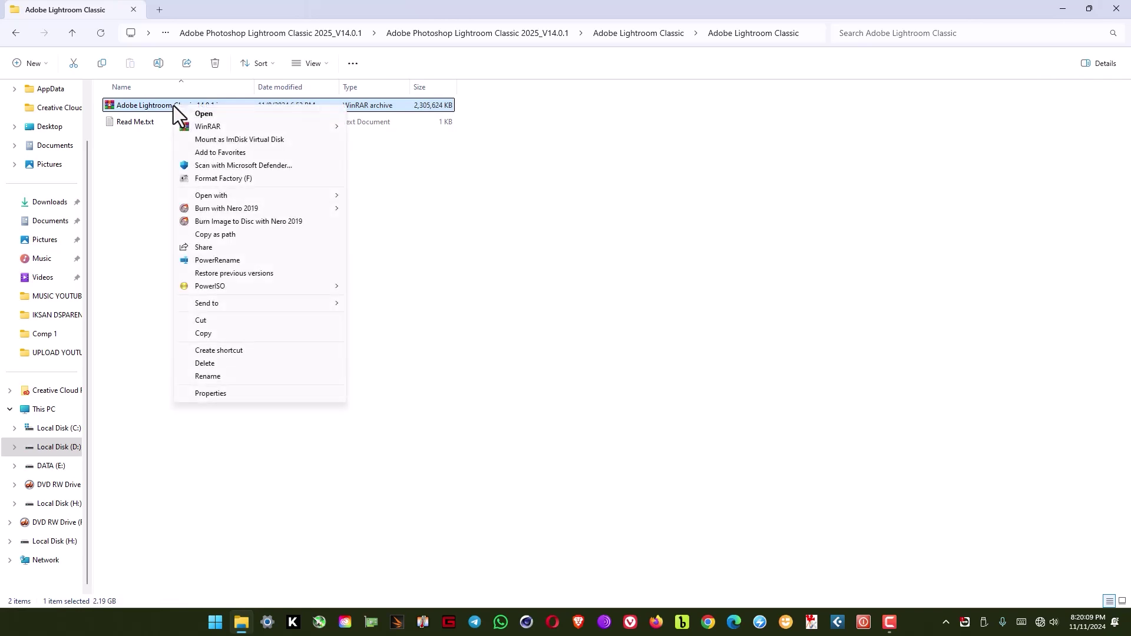
pyautogui.moveTo(210, 196)
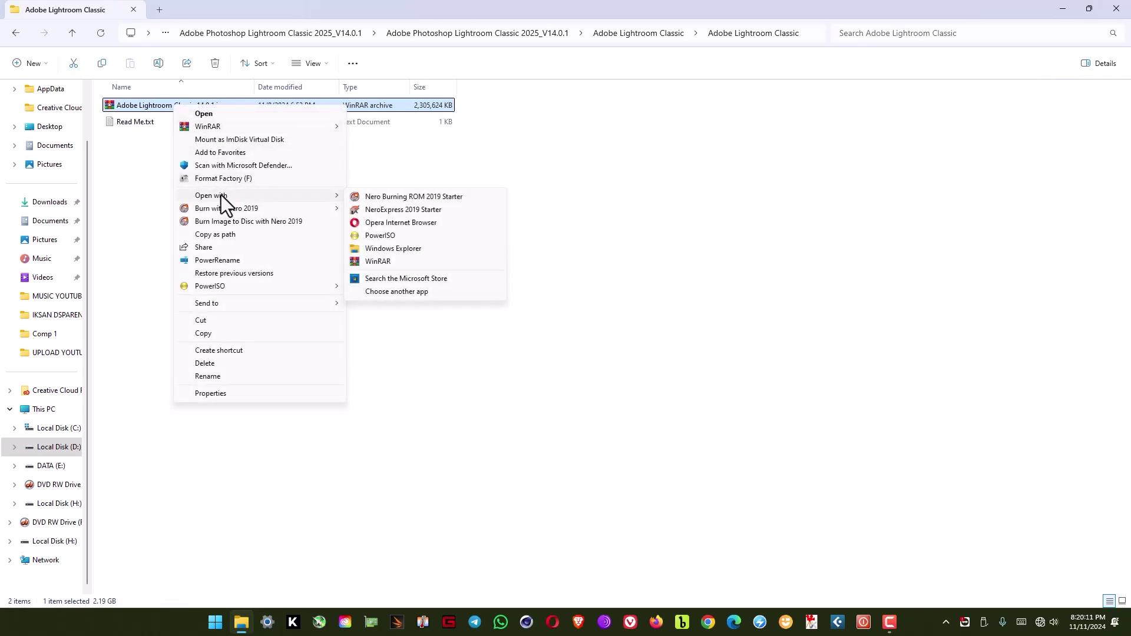
pyautogui.click(383, 263)
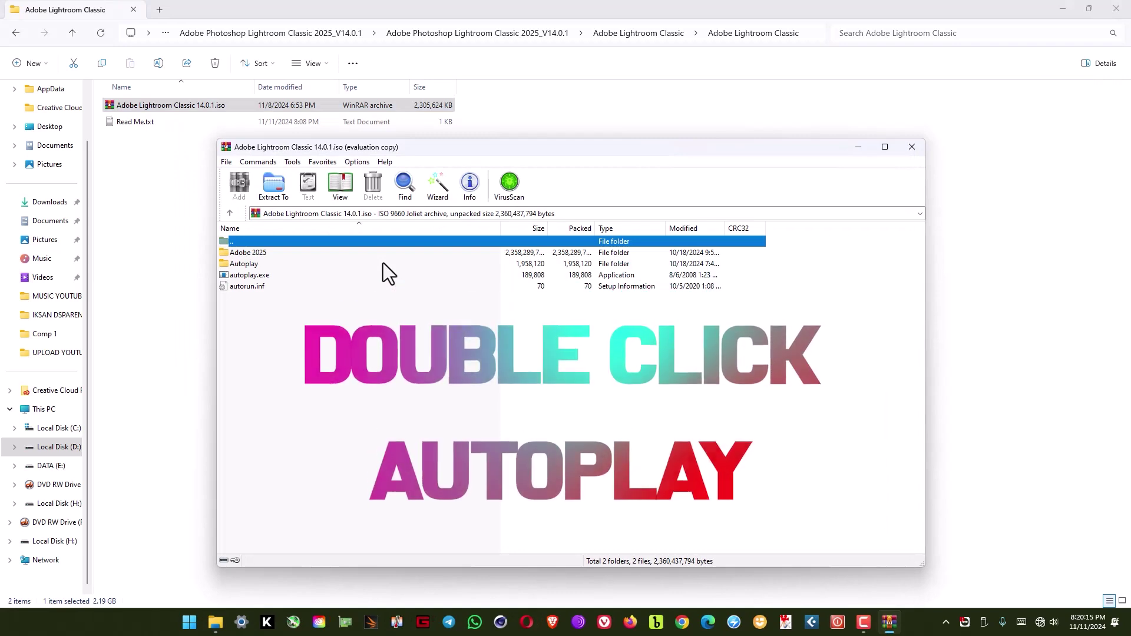
pyautogui.click(250, 276)
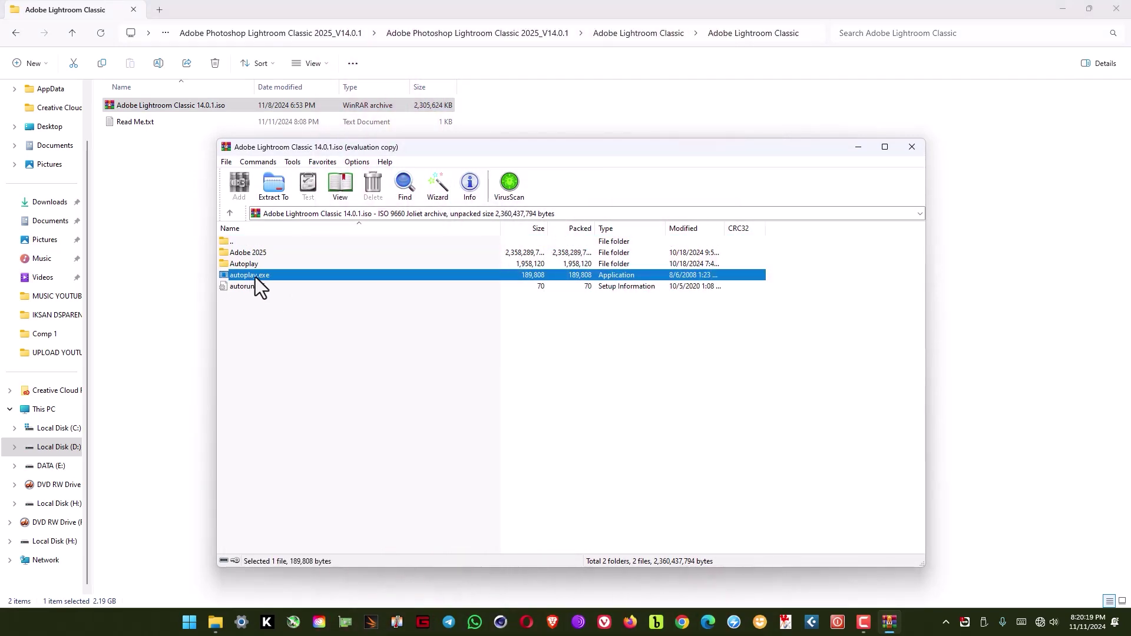
pyautogui.doubleClick(256, 277)
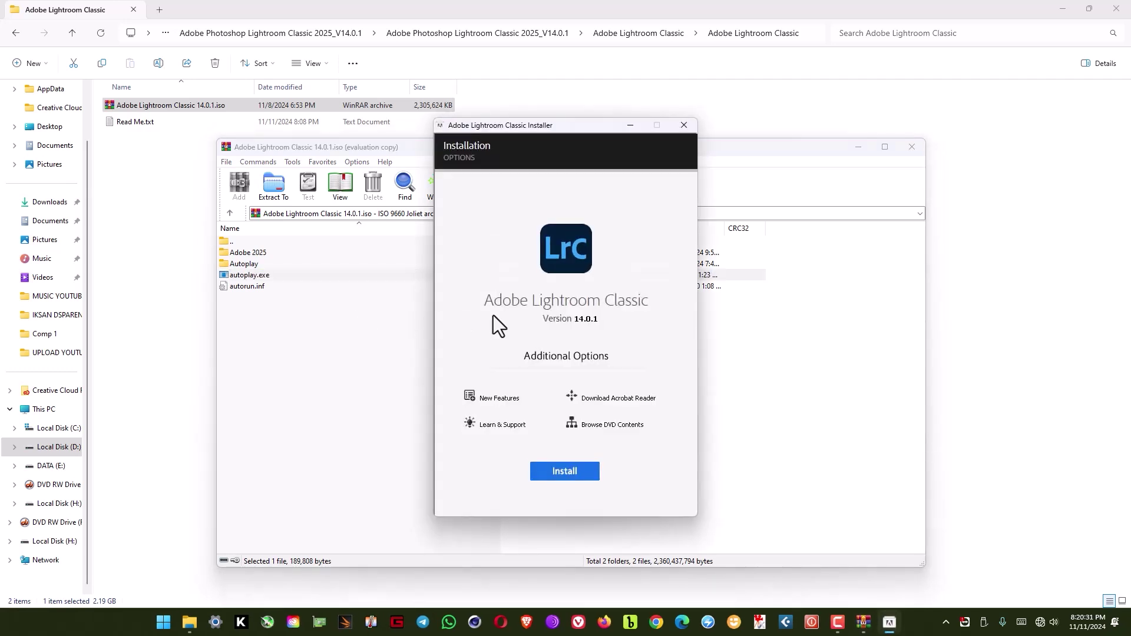
pyautogui.click(563, 471)
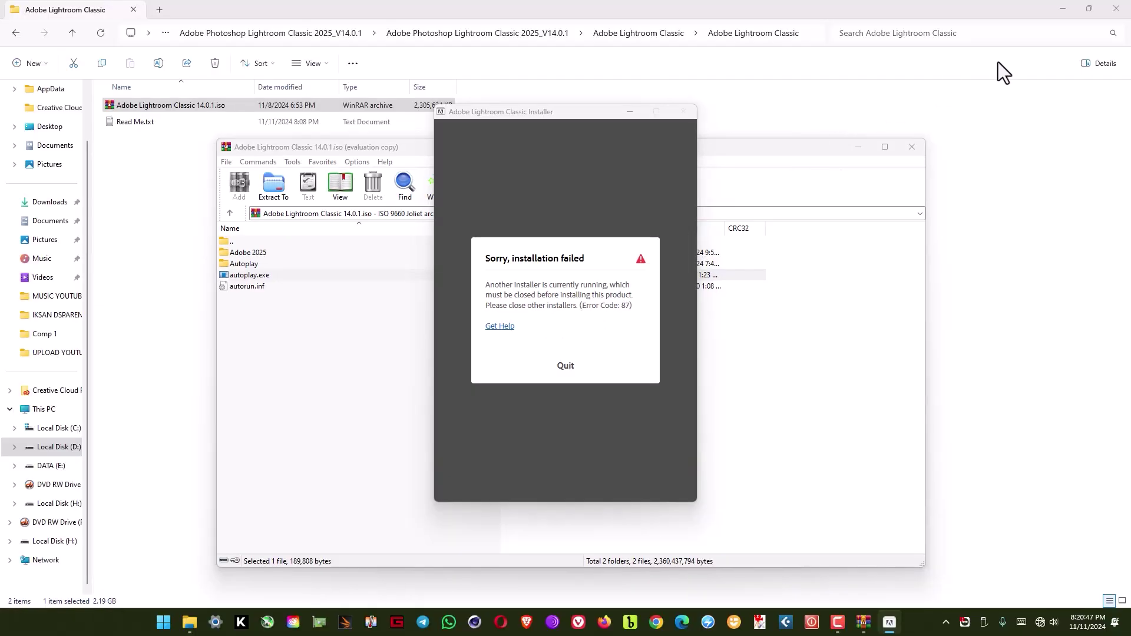
pyautogui.click(564, 370)
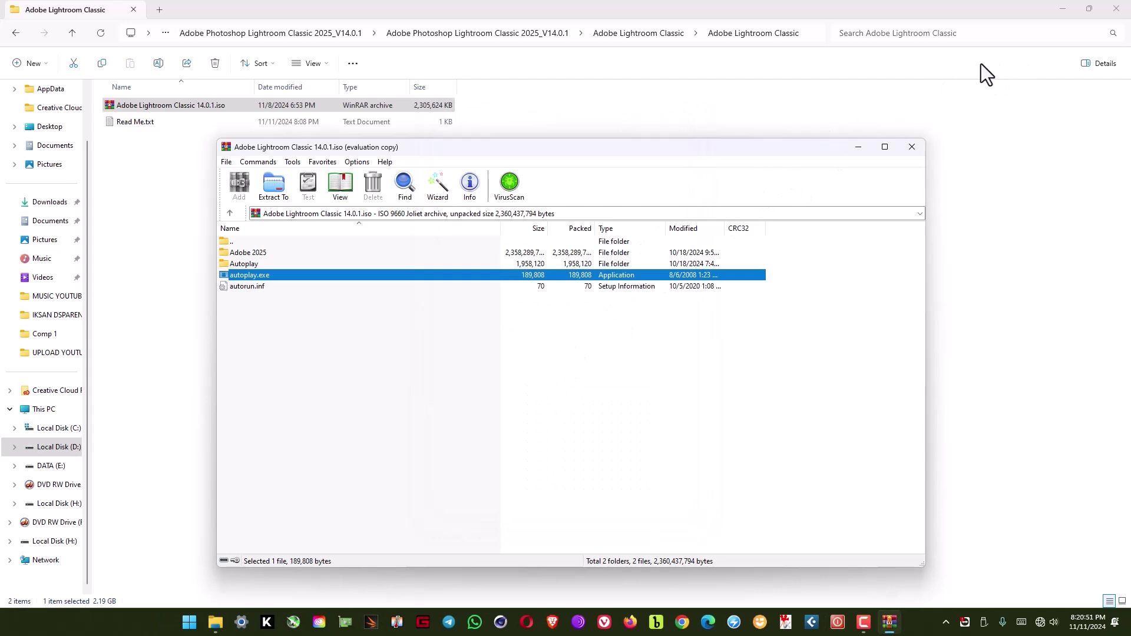
# Open Task Manager's Details view and jump to the msiexec.exe process
pyautogui.click(1063, 9)
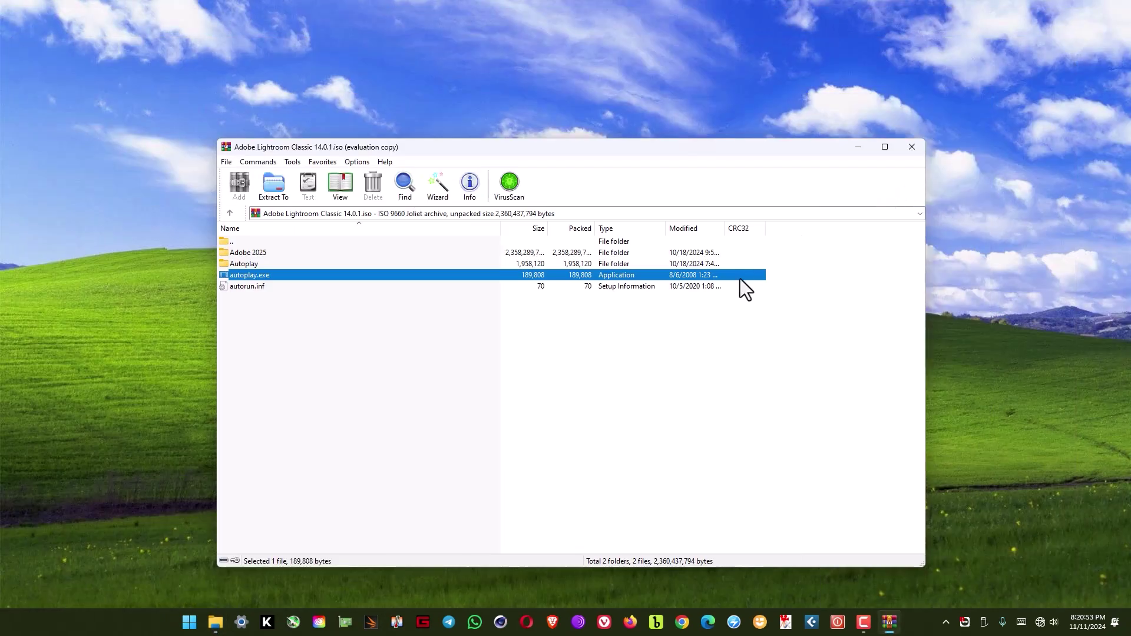
pyautogui.rightClick(103, 627)
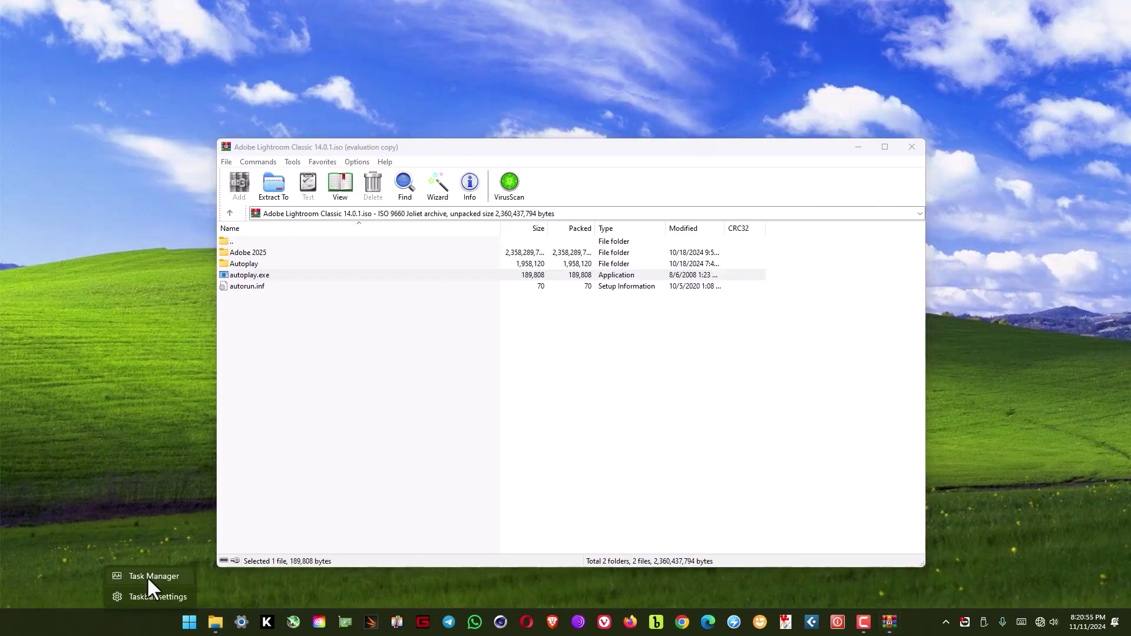
pyautogui.click(147, 577)
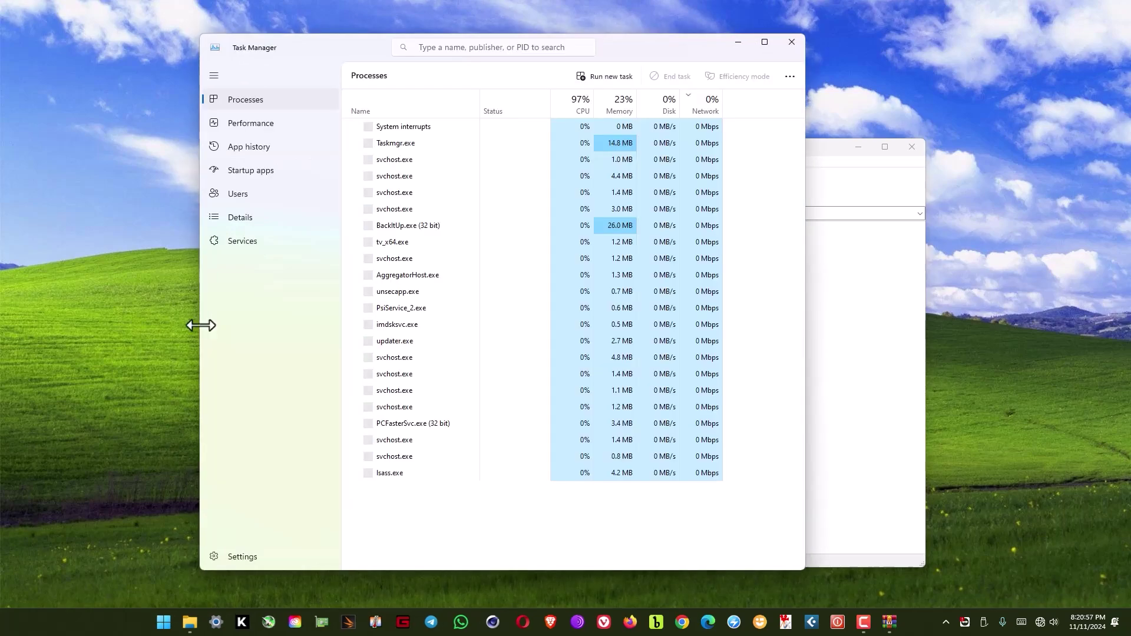
pyautogui.click(256, 223)
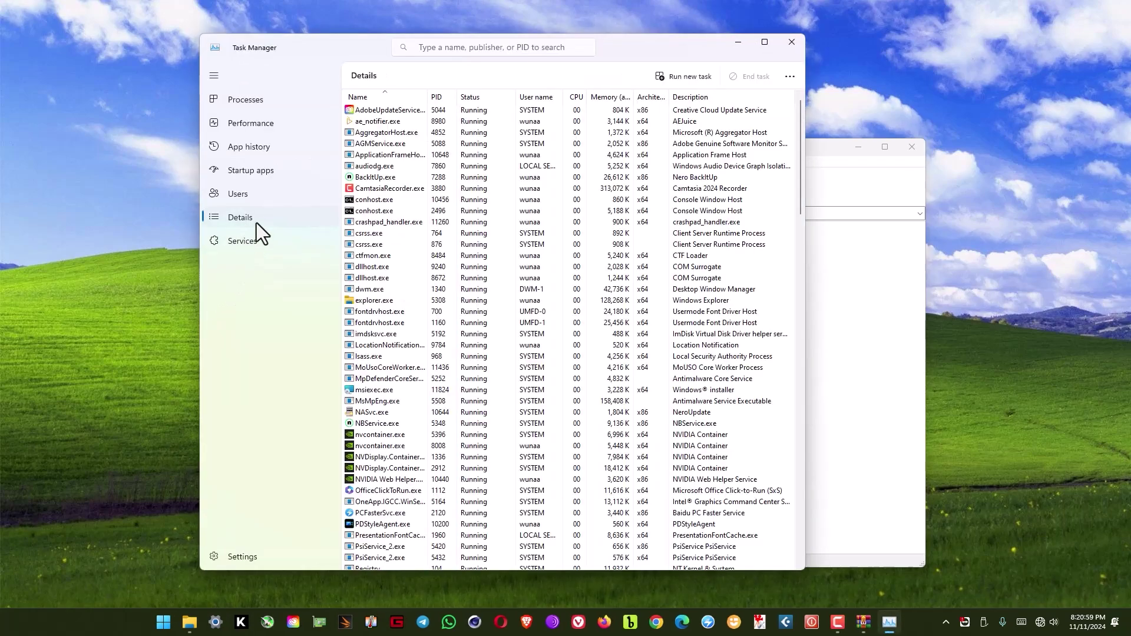
pyautogui.click(396, 227)
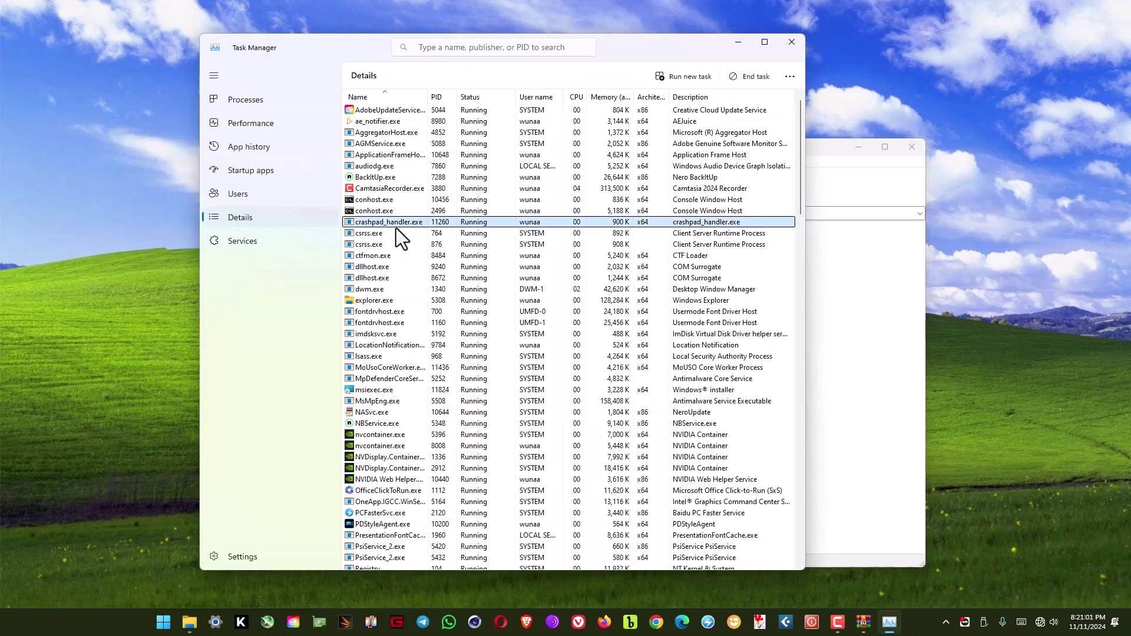
pyautogui.write('msi')
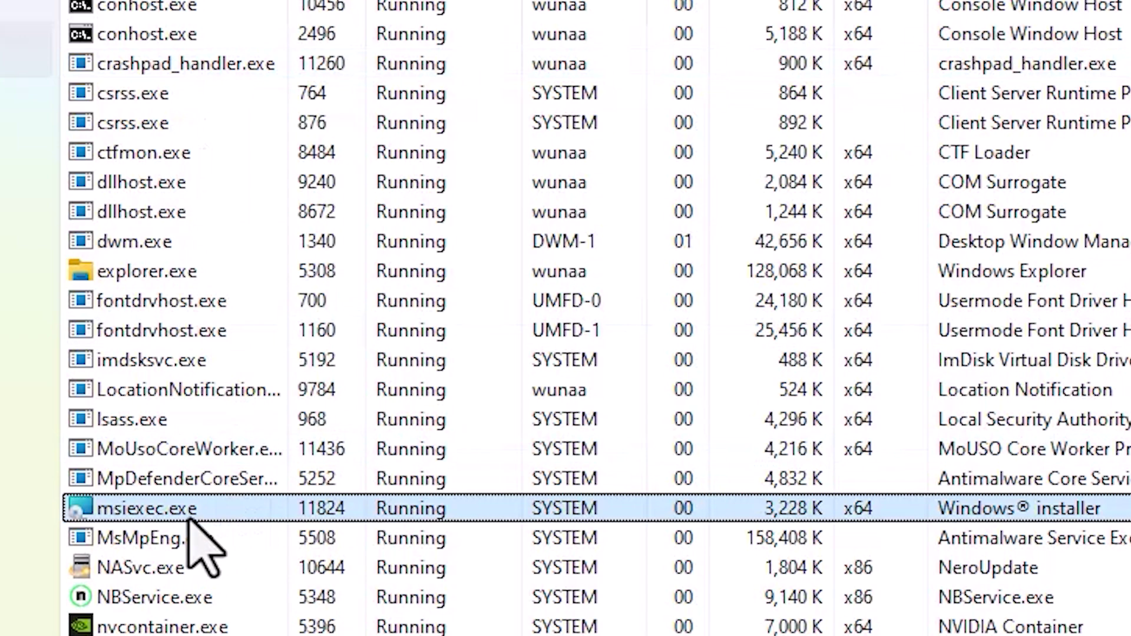
pyautogui.scroll(-3, 191, 530)
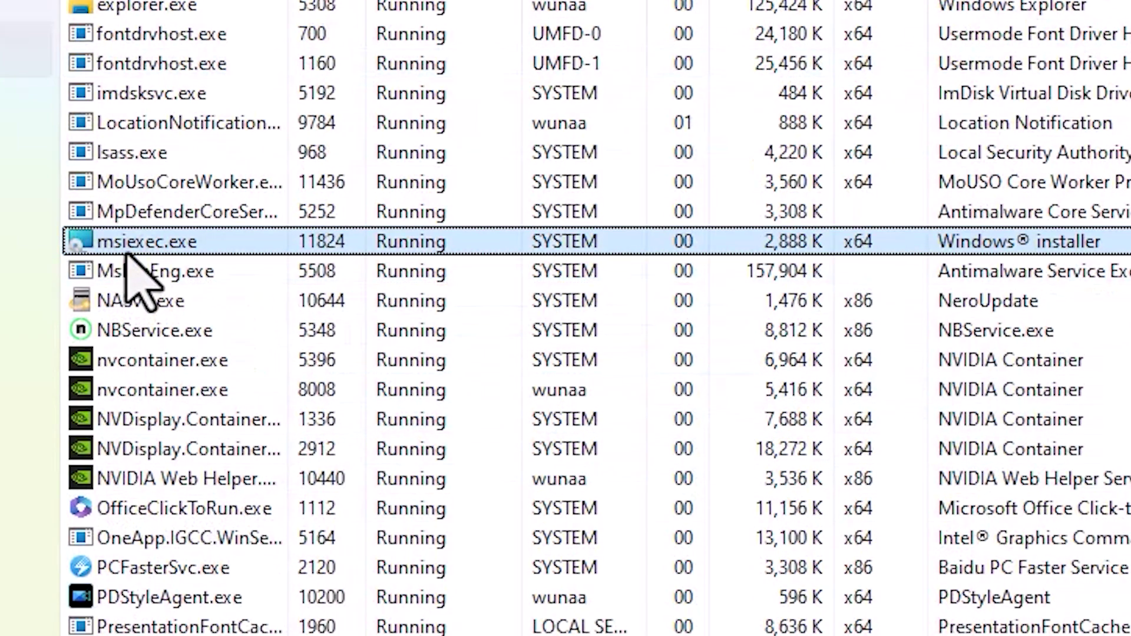
# End the msiexec.exe process repeatedly until it stops restarting
pyautogui.rightClick(145, 246)
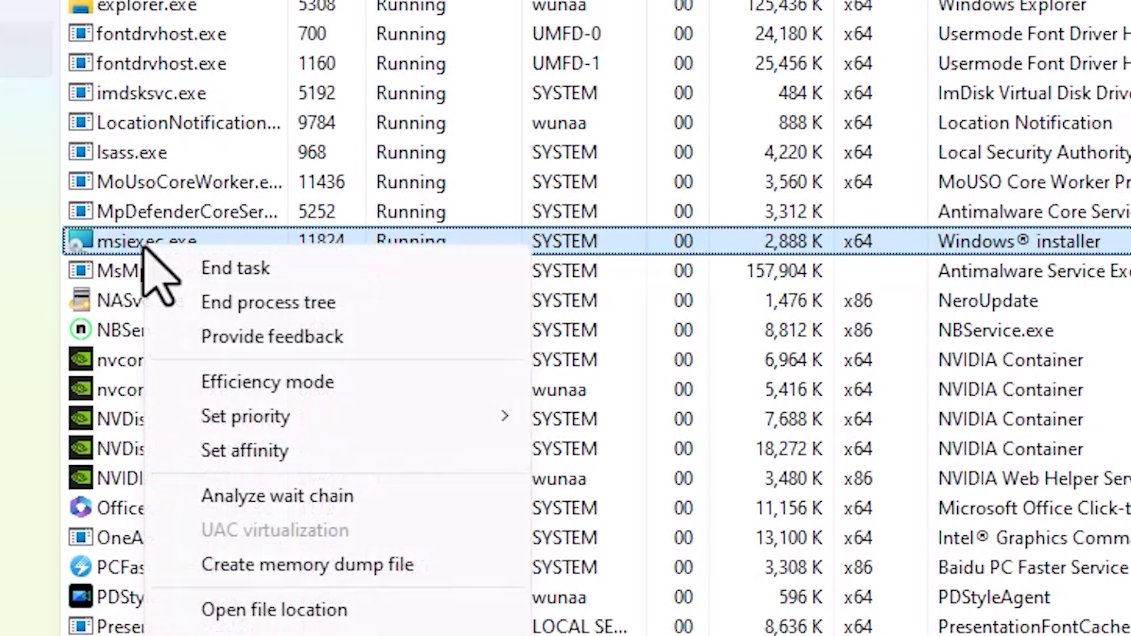
pyautogui.click(212, 268)
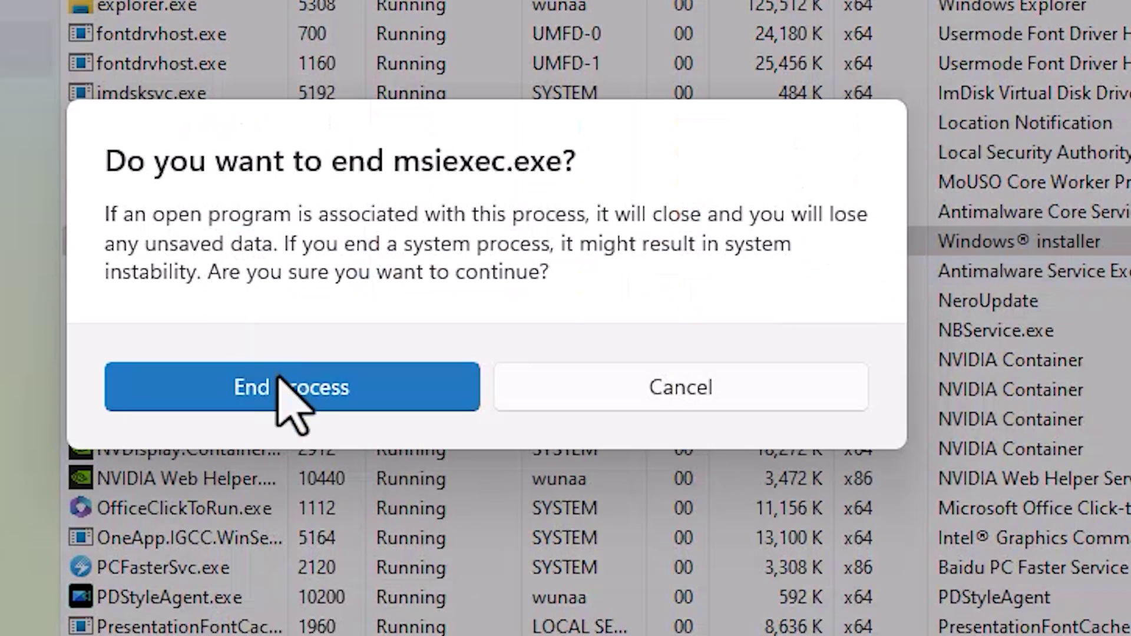
pyautogui.click(287, 392)
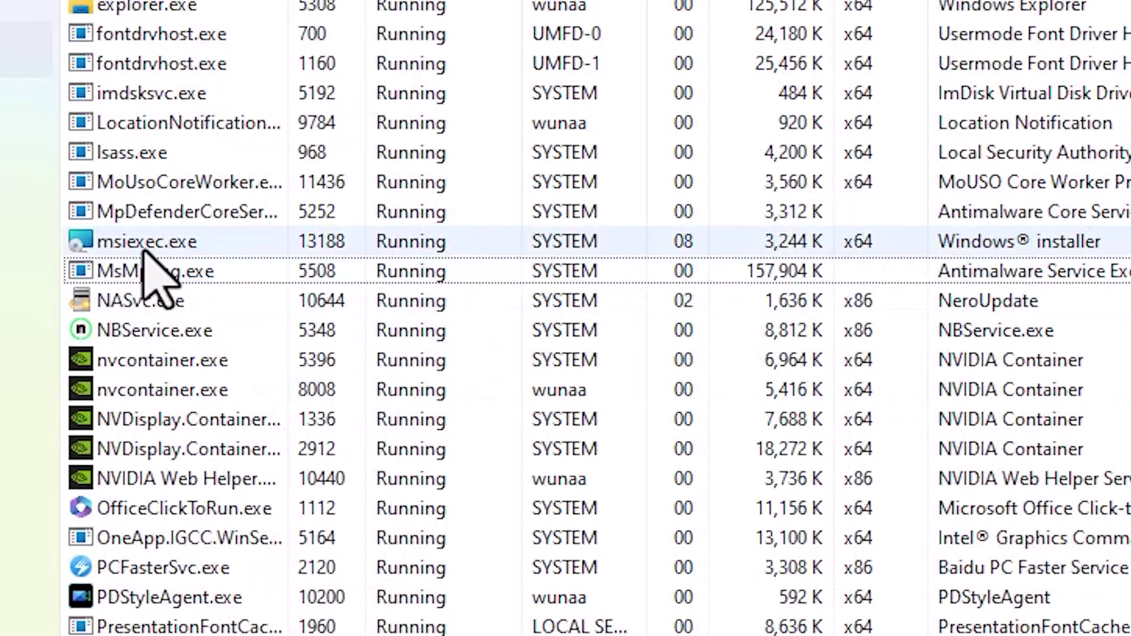
pyautogui.rightClick(146, 246)
pyautogui.click(229, 267)
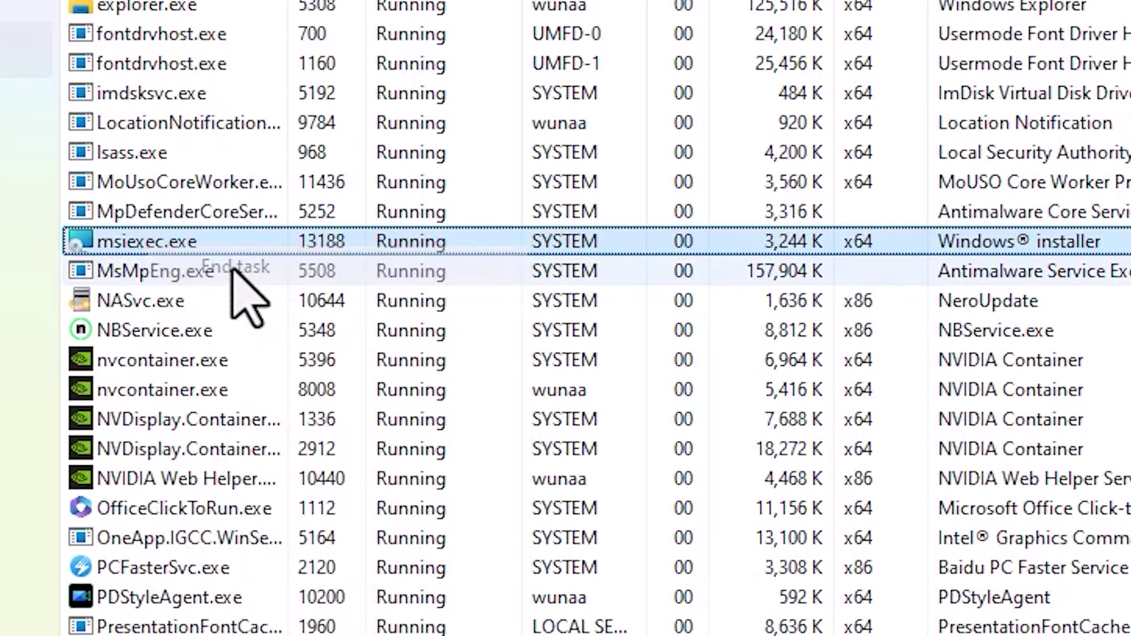
pyautogui.click(287, 388)
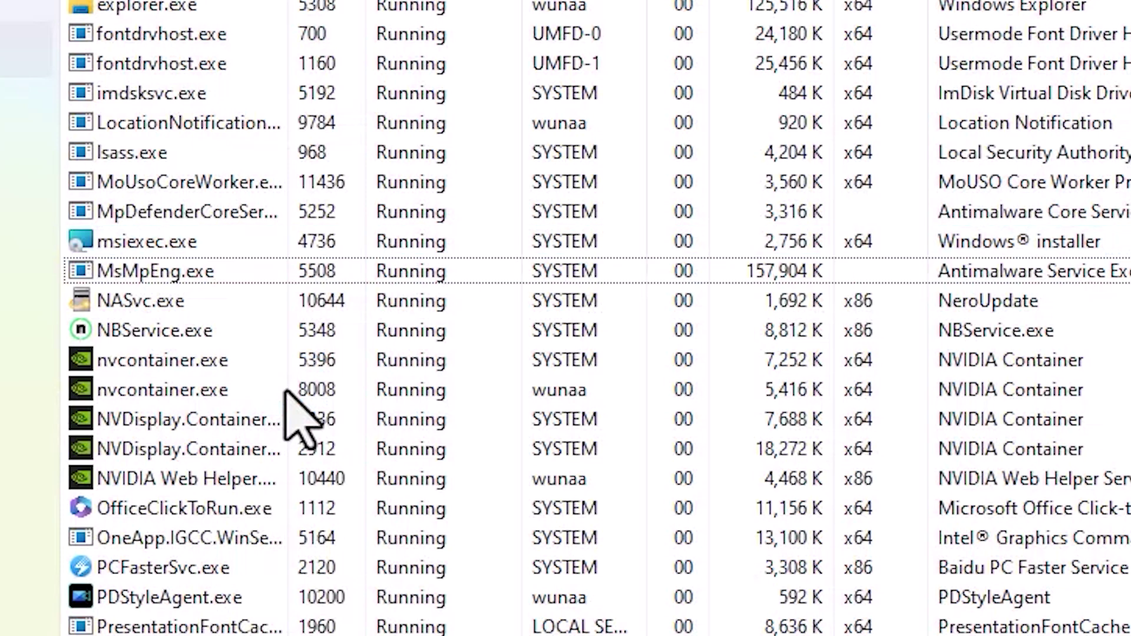
pyautogui.rightClick(146, 247)
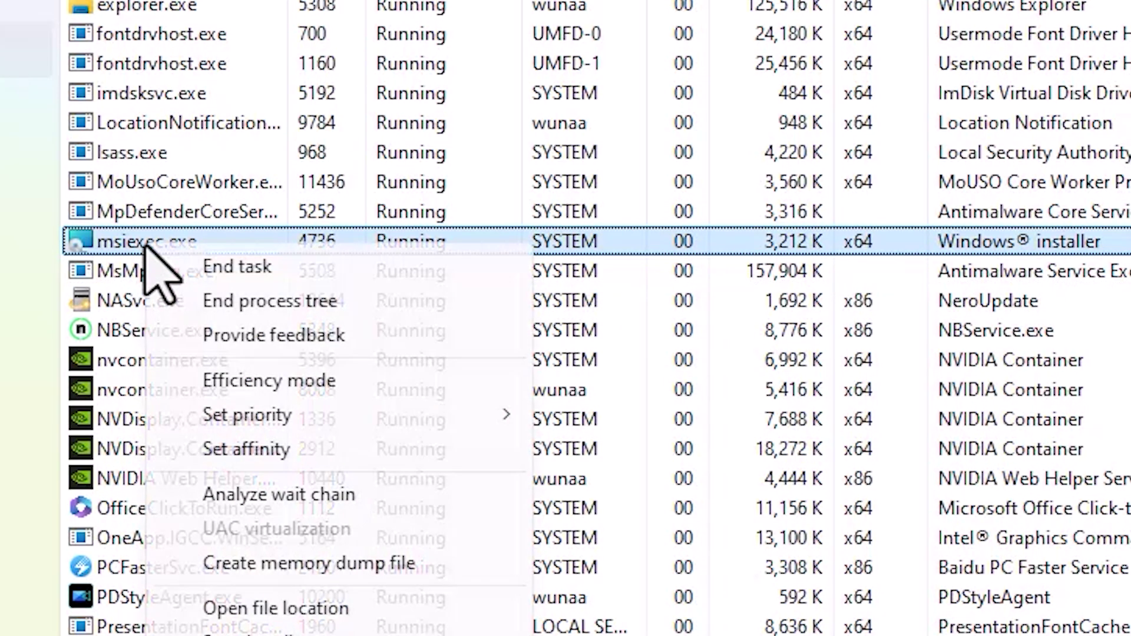
pyautogui.click(230, 270)
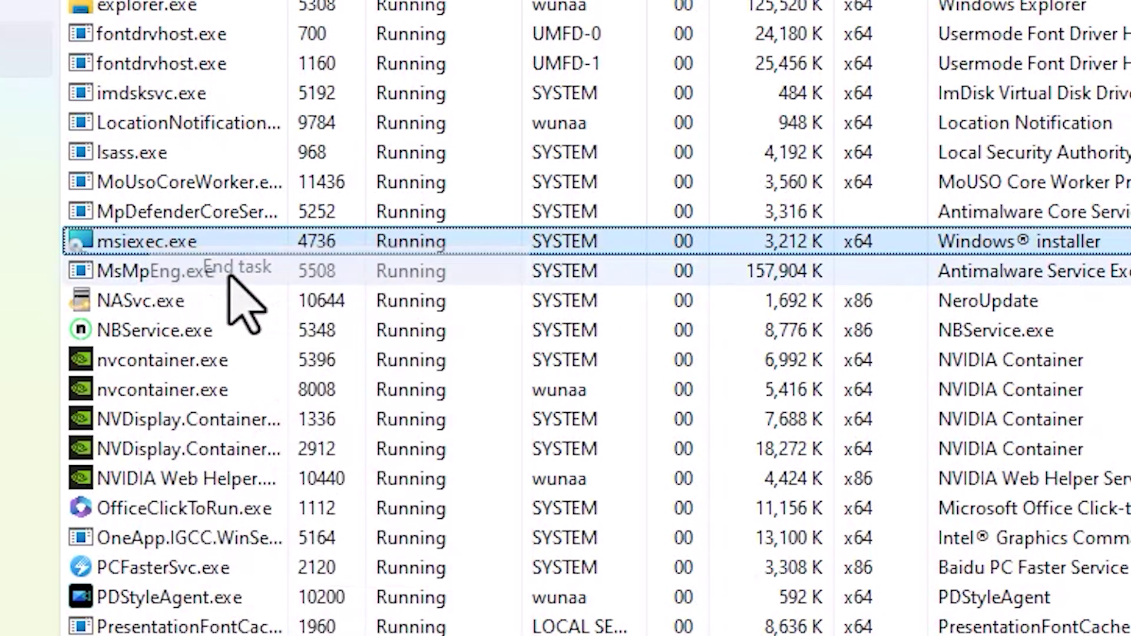
pyautogui.click(323, 396)
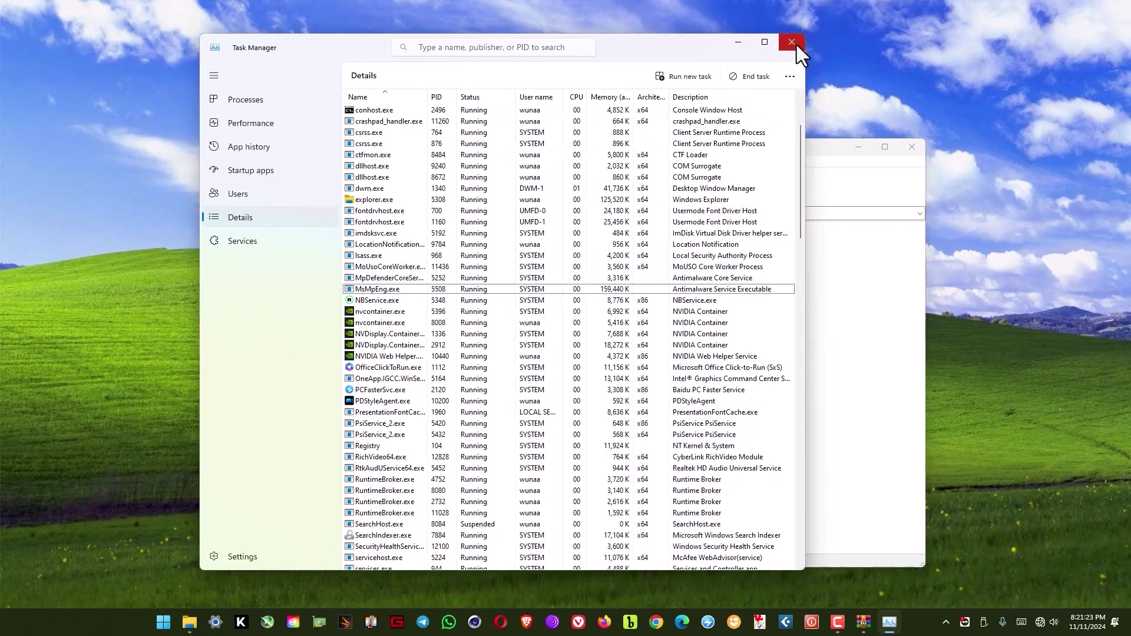
# Close Task Manager, relaunch autoplay.exe from the iso in WinRAR, and choose Install
pyautogui.click(795, 43)
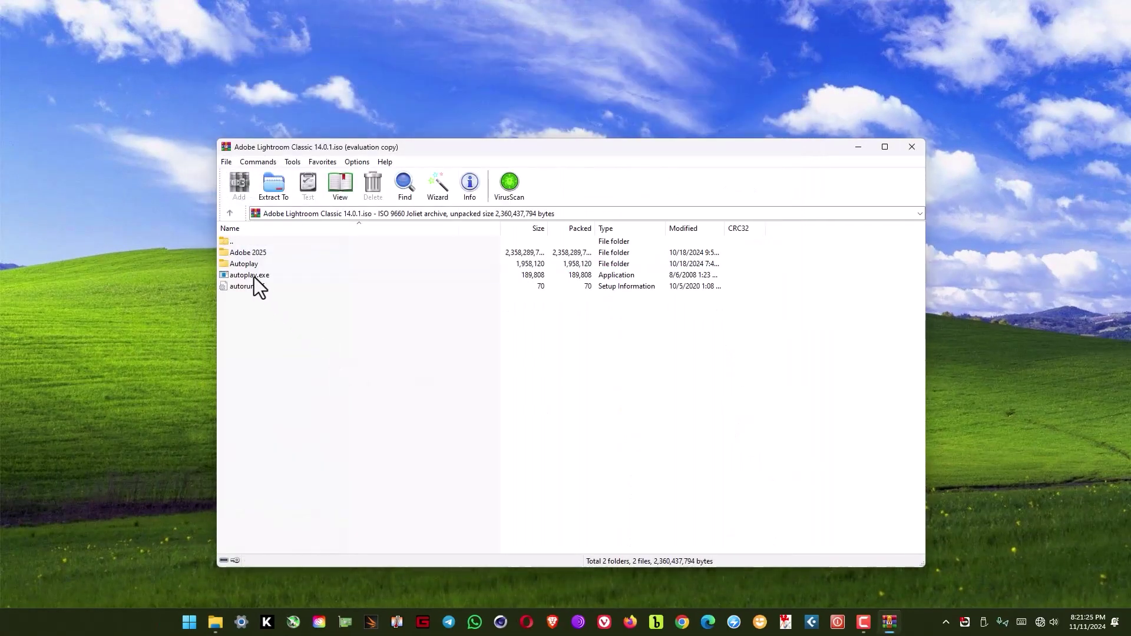
pyautogui.doubleClick(254, 276)
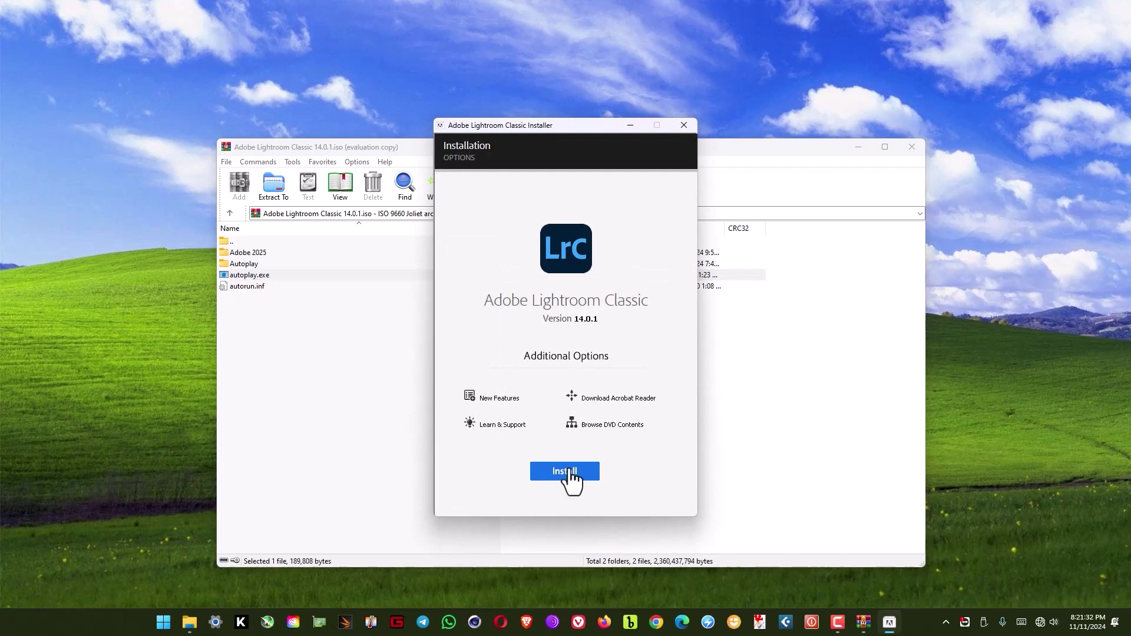
pyautogui.click(570, 471)
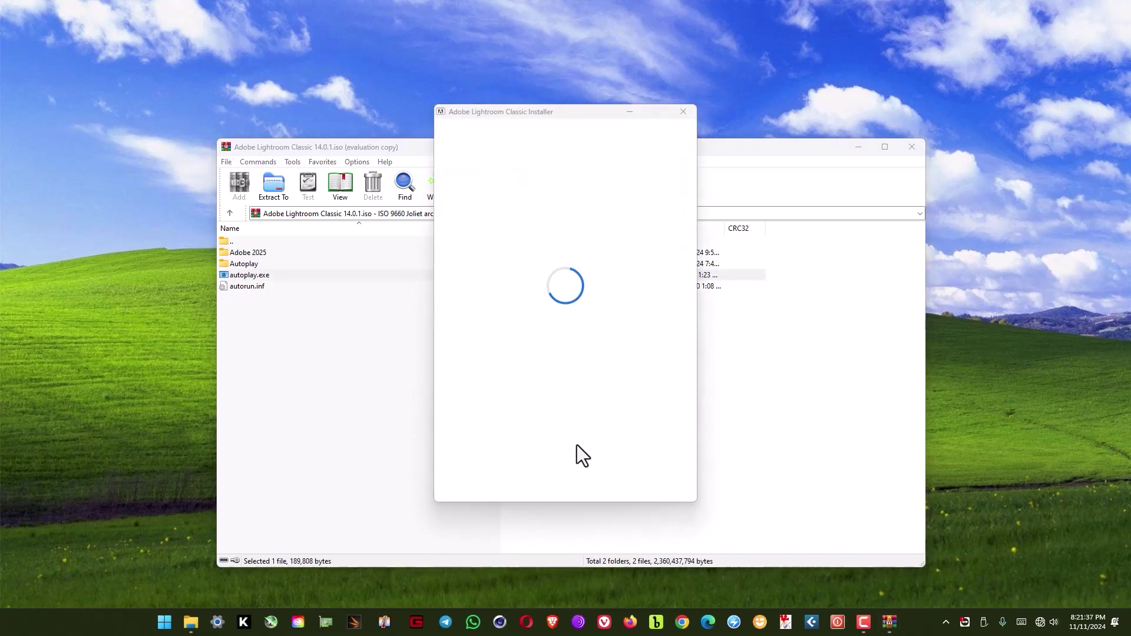
# Continue the Lightroom Classic installation until it reports Install Complete at 100%
pyautogui.click(577, 445)
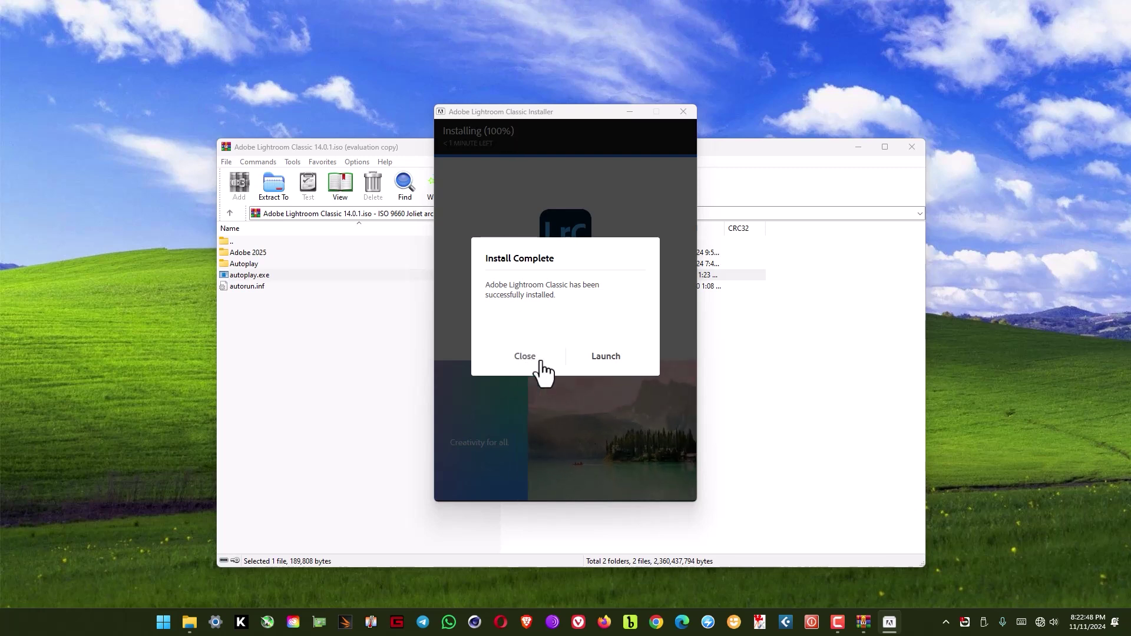
# Close the installer and WinRAR, then restart Windows from the Start menu
pyautogui.click(523, 363)
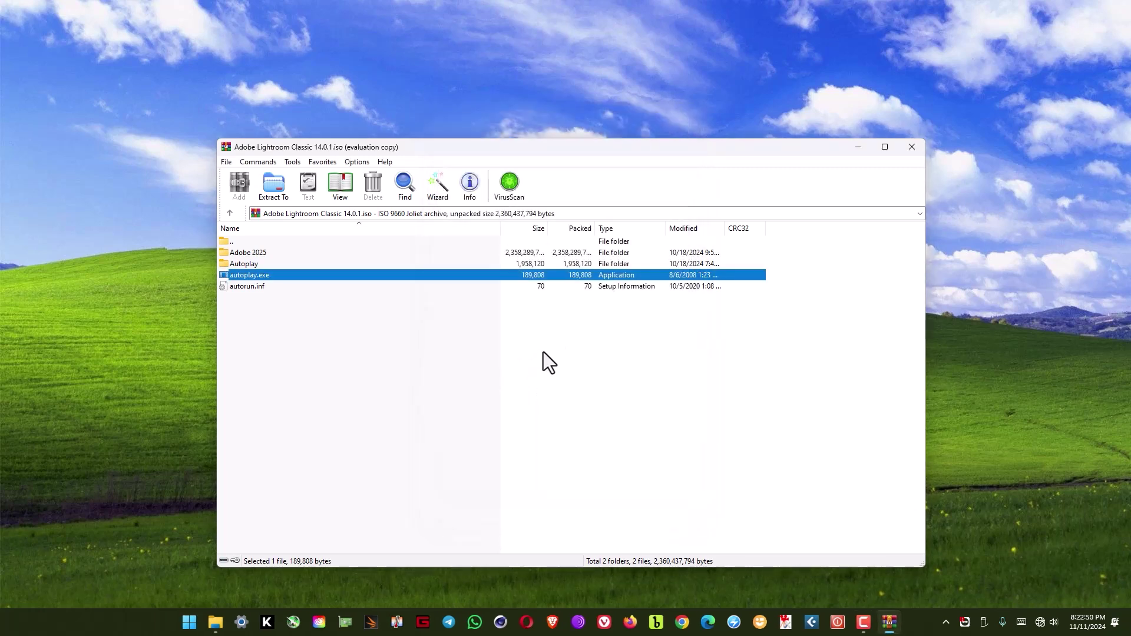
pyautogui.click(912, 150)
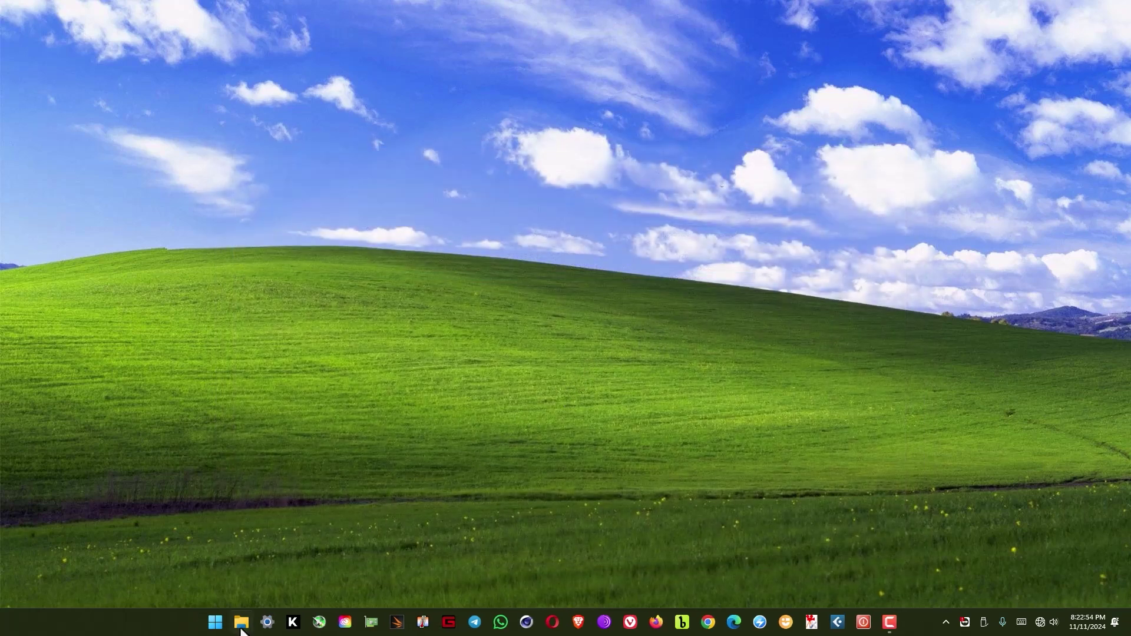
pyautogui.click(218, 631)
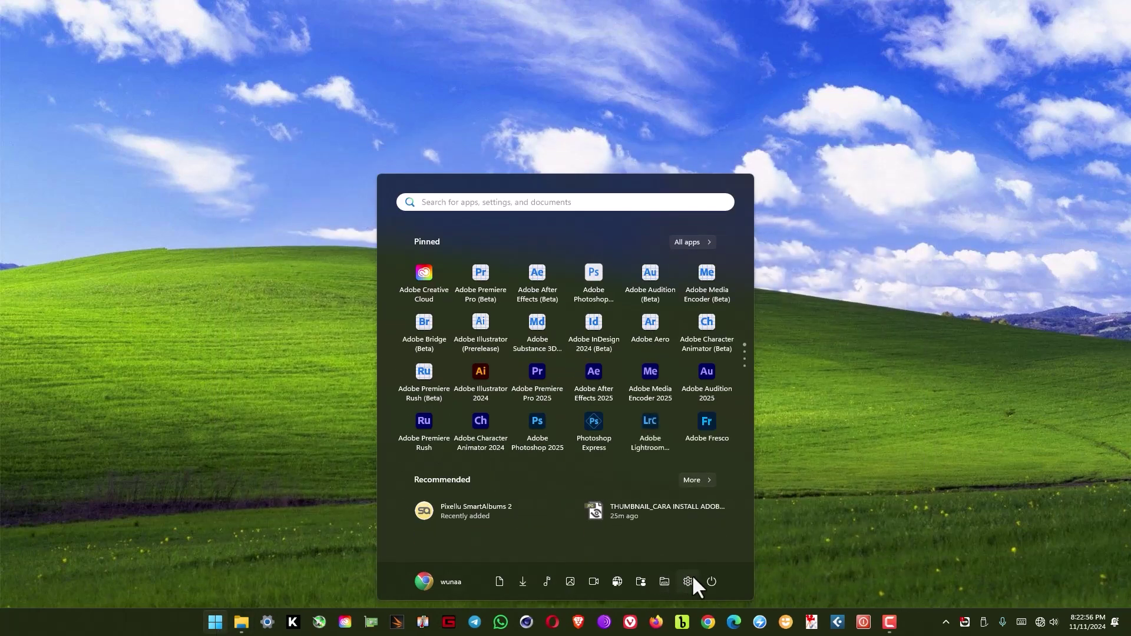
pyautogui.click(712, 583)
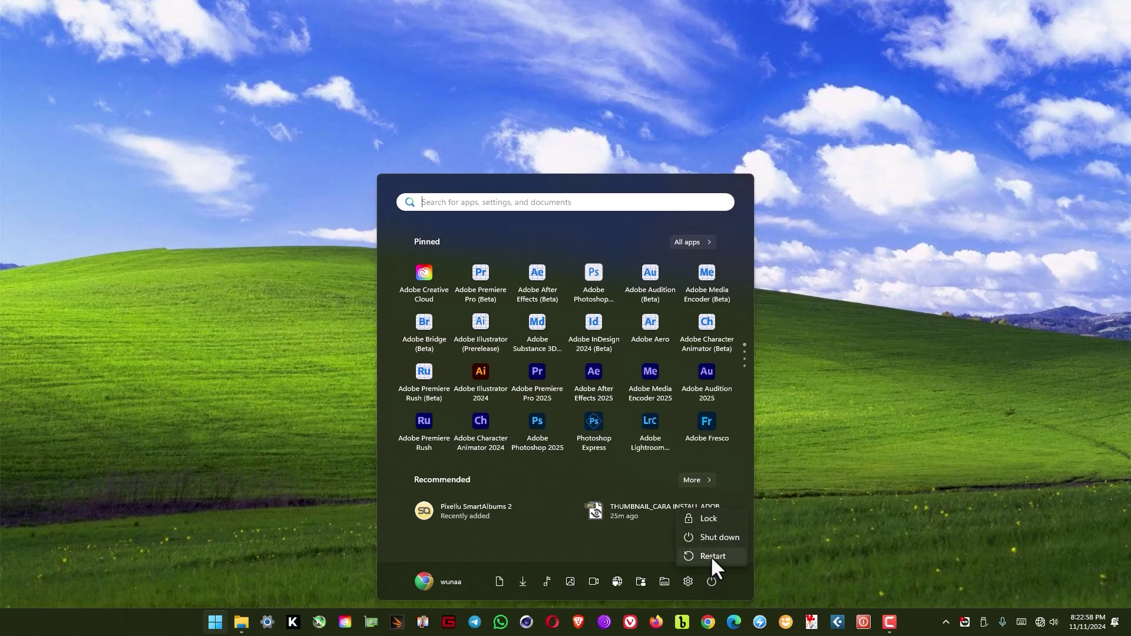
pyautogui.click(711, 557)
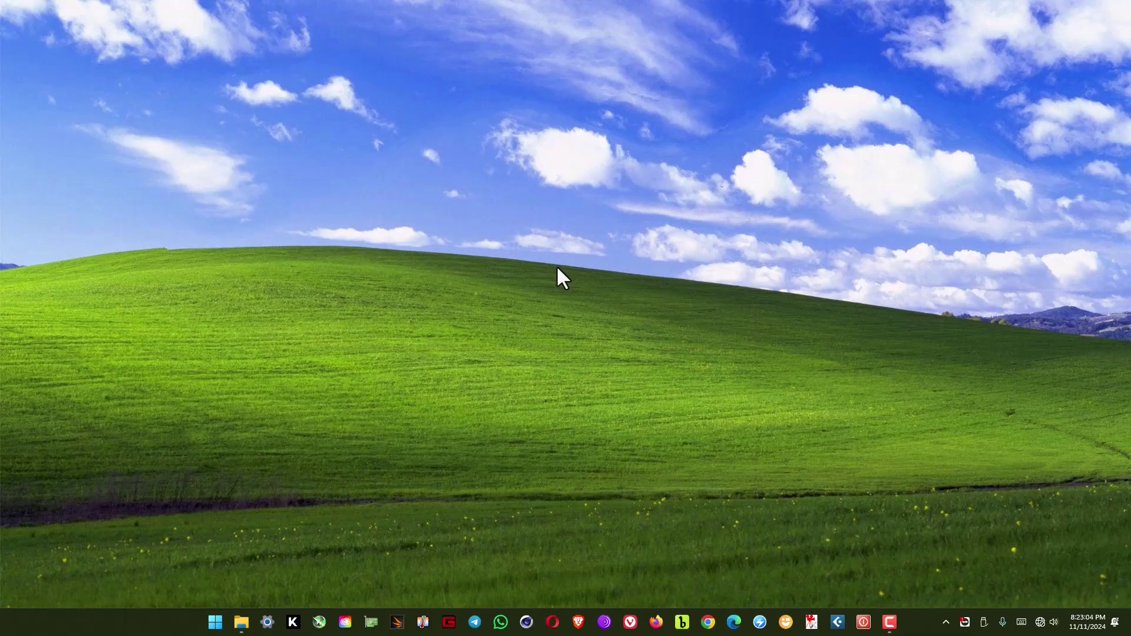
# Search the Start menu for 'adobe light' and launch Adobe Lightroom Classic
pyautogui.click(216, 626)
pyautogui.write('ado')
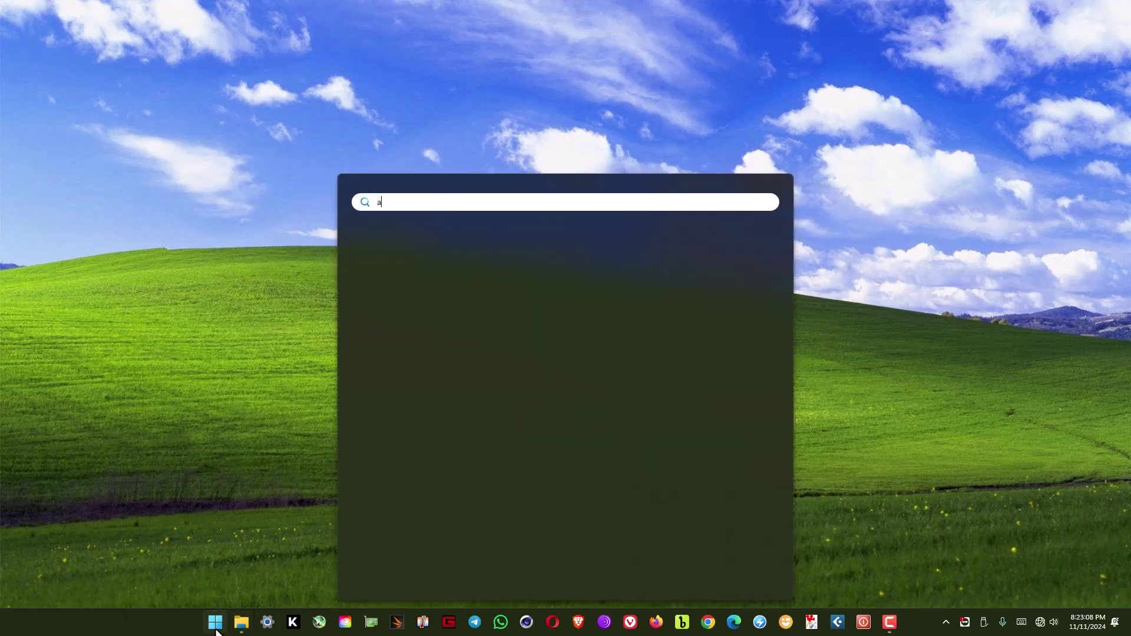
pyautogui.write('be li')
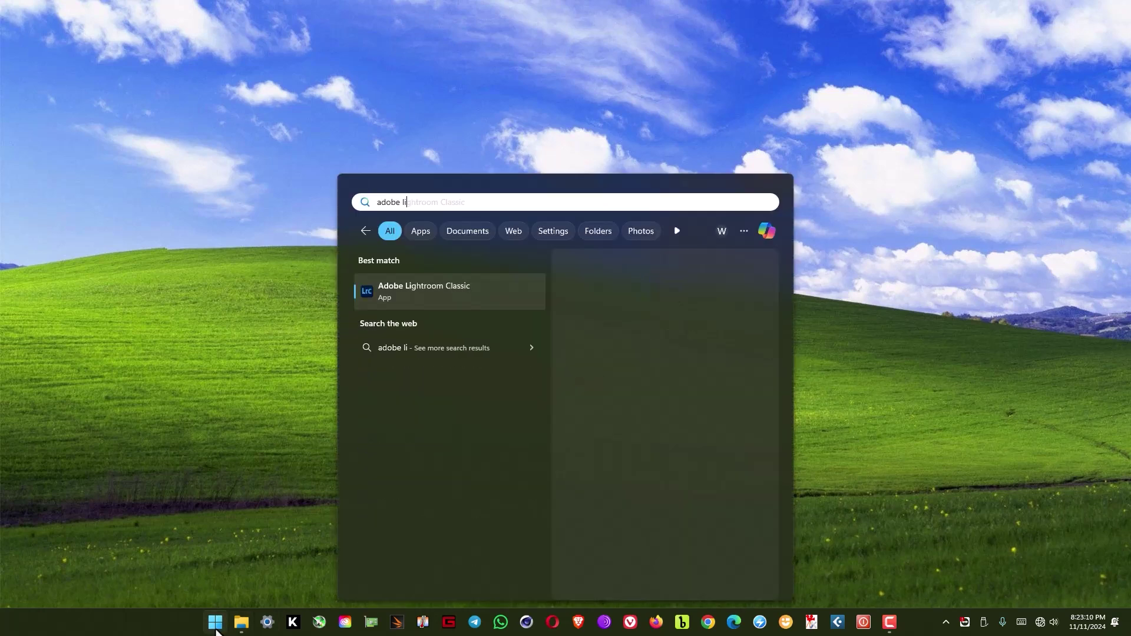
pyautogui.write('ght')
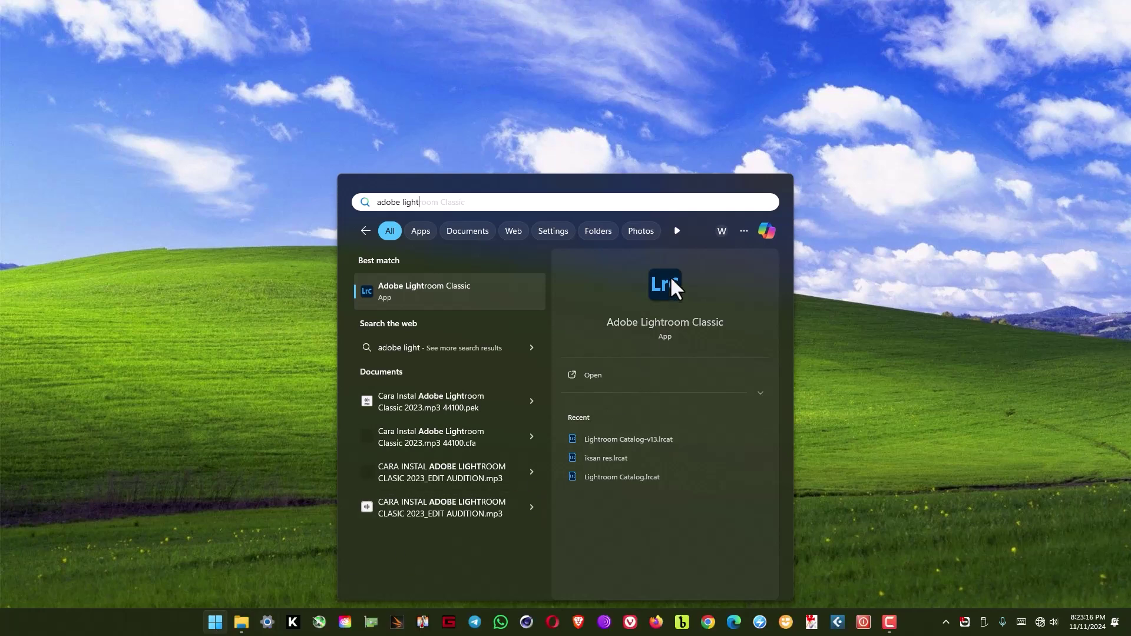
pyautogui.click(667, 293)
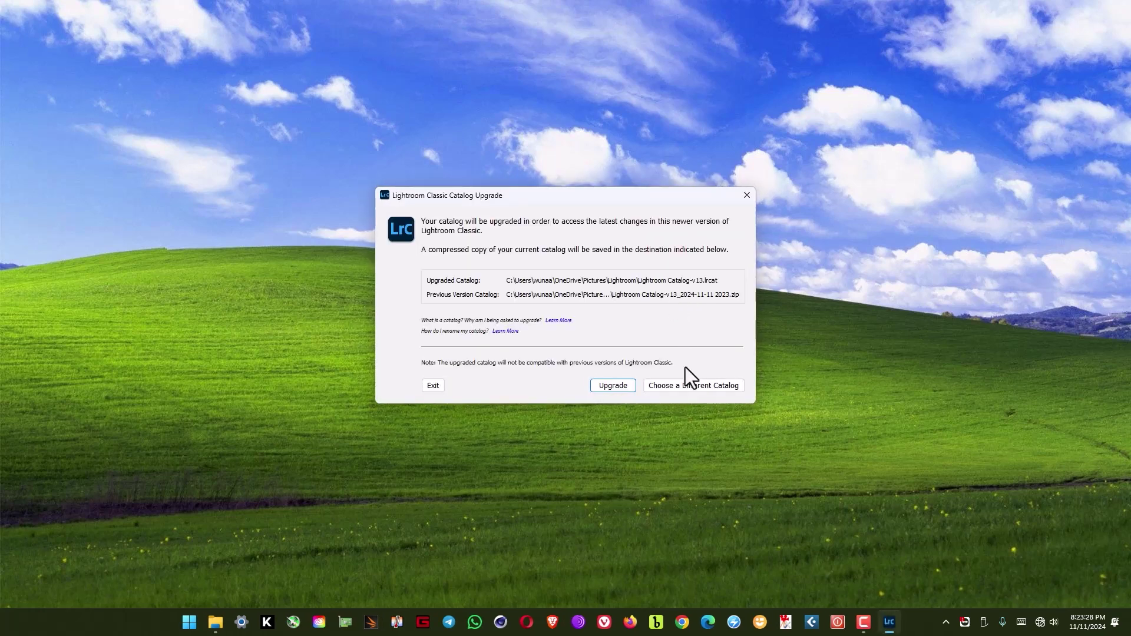
# Upgrade the catalog to the new version and switch to the Library to view the imported photo
pyautogui.click(614, 386)
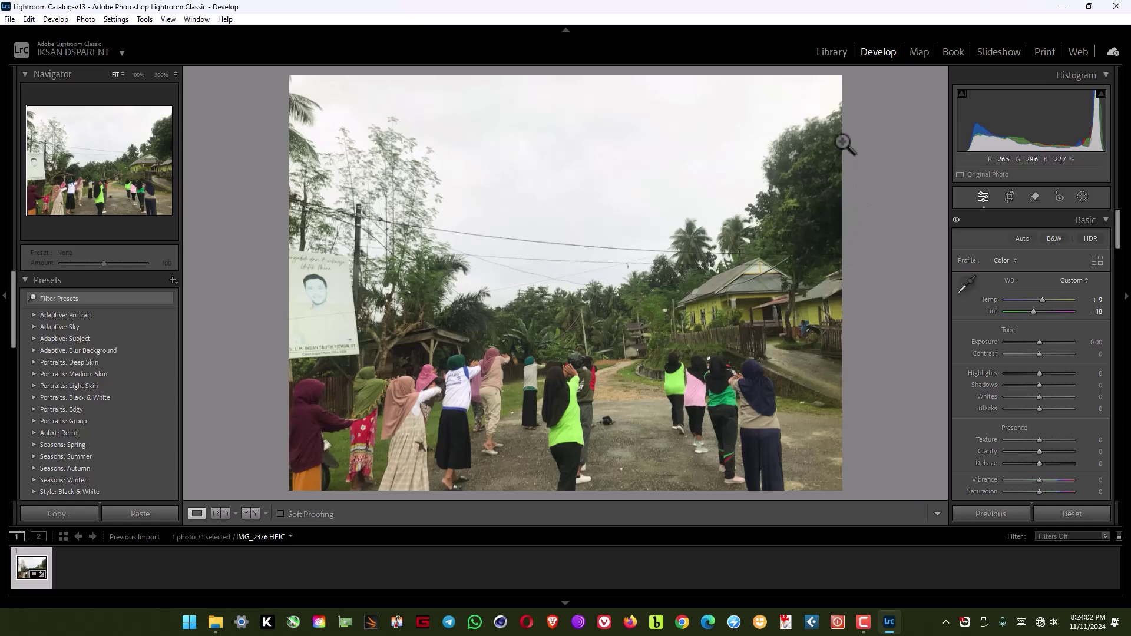
pyautogui.click(823, 52)
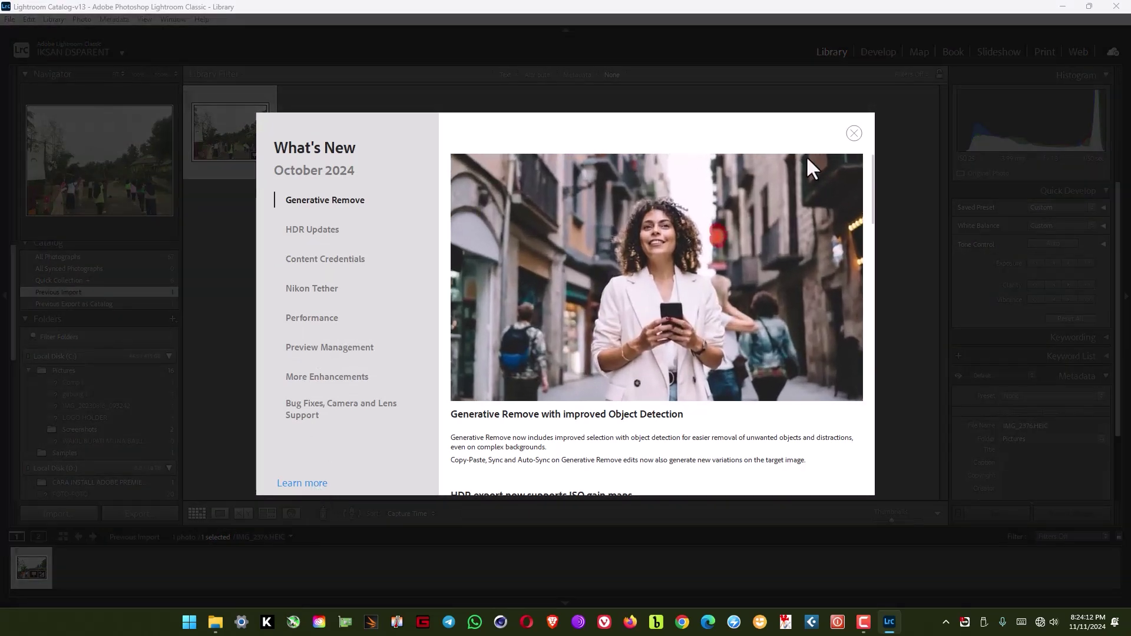
# Dismiss What's New, select IMG_2376.HEIC and open it in the Develop module
pyautogui.click(853, 133)
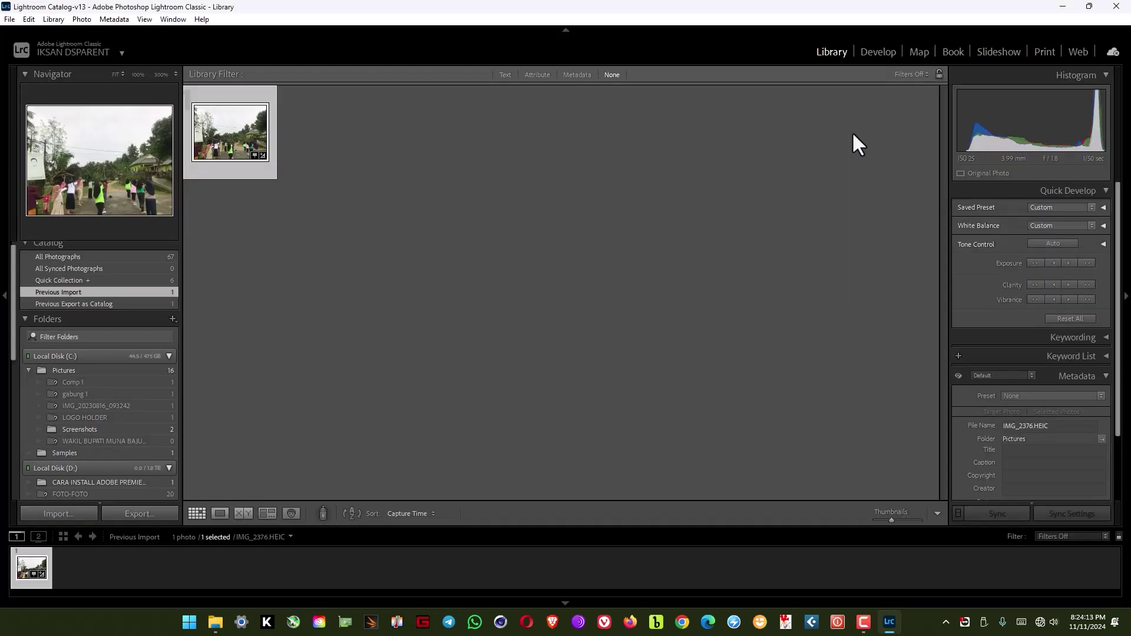
pyautogui.click(483, 273)
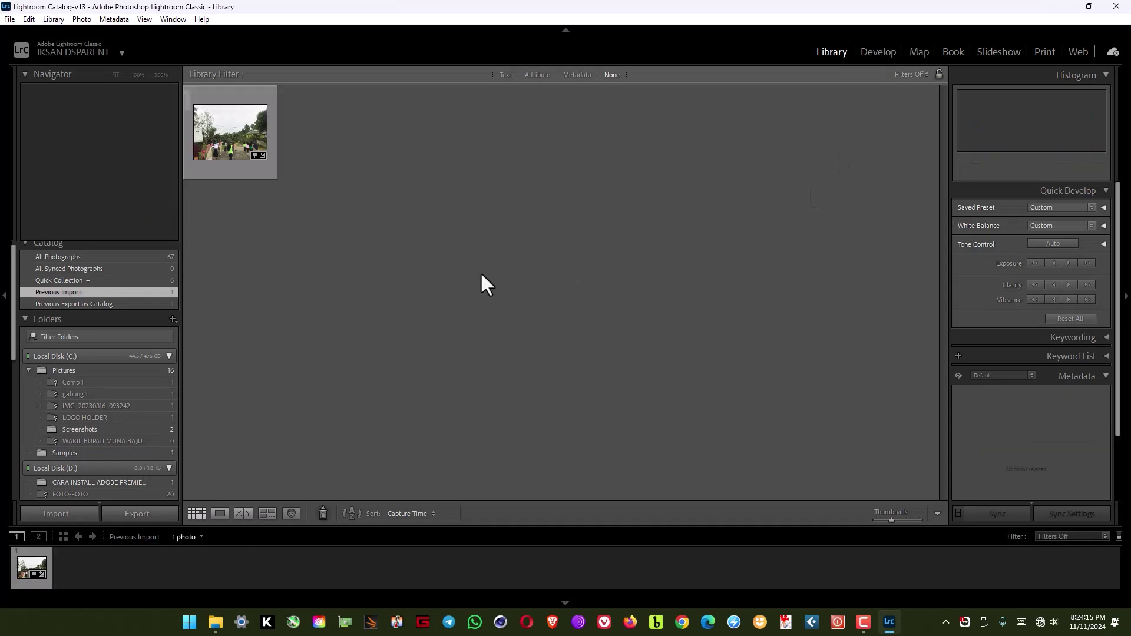
pyautogui.click(222, 139)
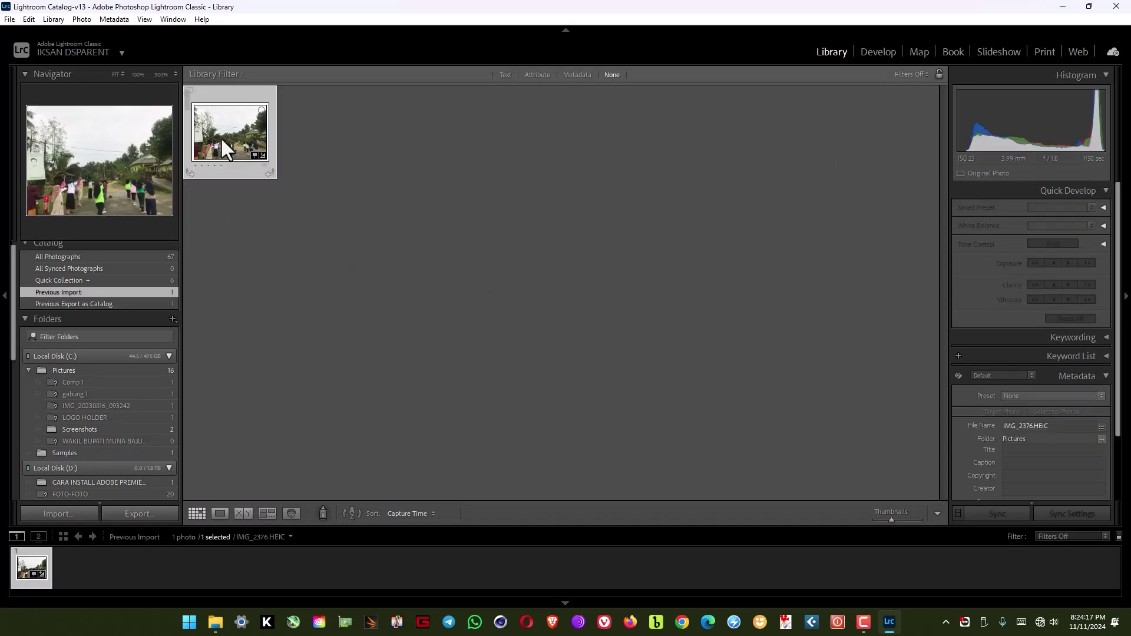
pyautogui.click(884, 52)
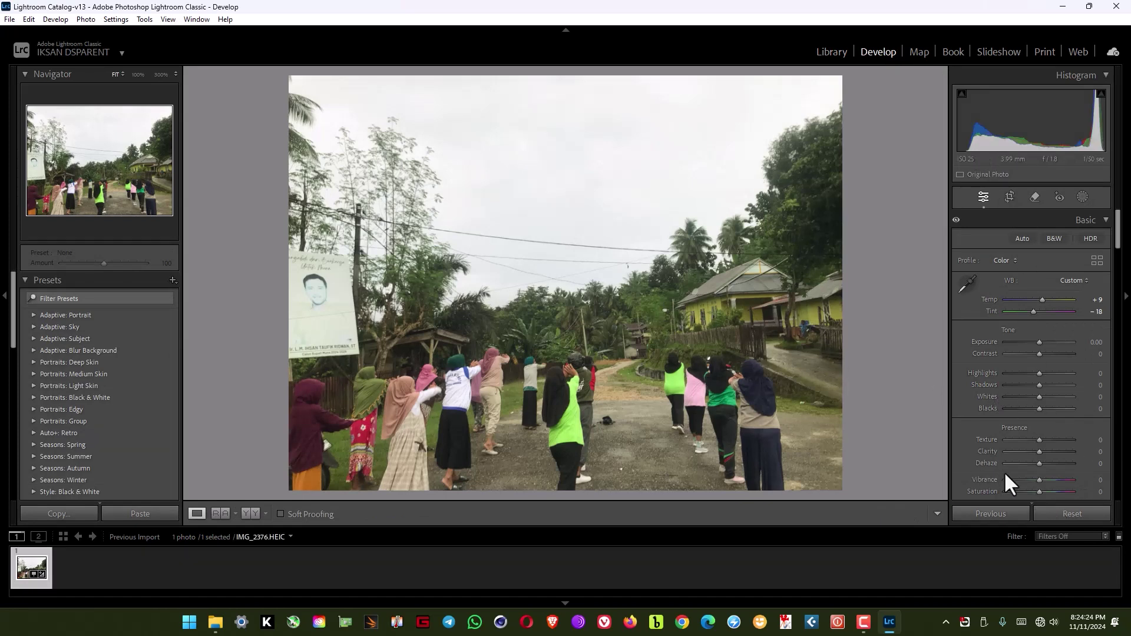
# Try the Temp slider, then color-grade midtones (H 233), shadows (H 329) and highlights (H 293)
pyautogui.moveTo(1042, 297)
pyautogui.mouseDown()
pyautogui.moveTo(1052, 297)
pyautogui.moveTo(1028, 311)
pyautogui.mouseUp()
pyautogui.moveTo(1120, 242)
pyautogui.mouseDown()
pyautogui.moveTo(1119, 270)
pyautogui.moveTo(1114, 227)
pyautogui.moveTo(1116, 336)
pyautogui.mouseUp()
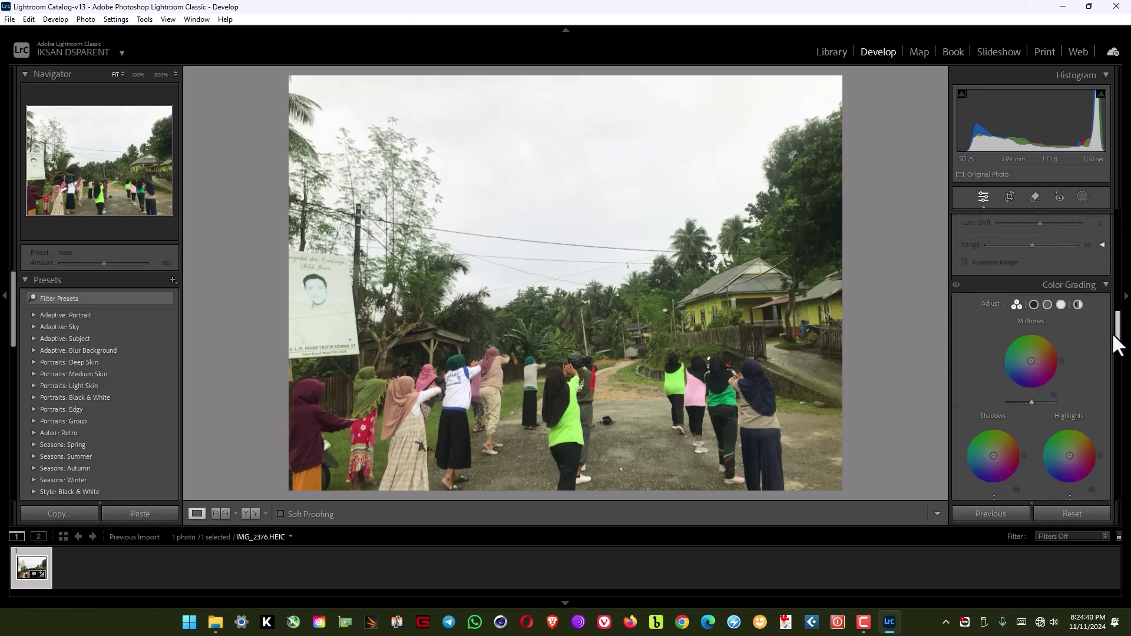
pyautogui.moveTo(1031, 370)
pyautogui.mouseDown()
pyautogui.moveTo(1035, 347)
pyautogui.moveTo(1036, 370)
pyautogui.moveTo(1027, 366)
pyautogui.mouseUp()
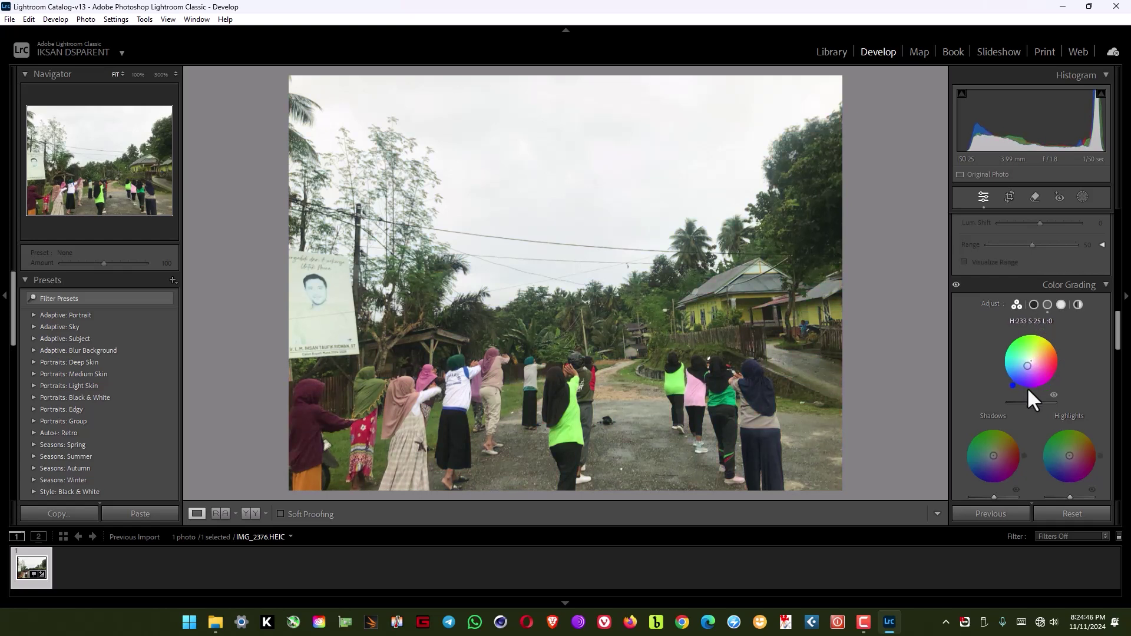
pyautogui.moveTo(994, 456)
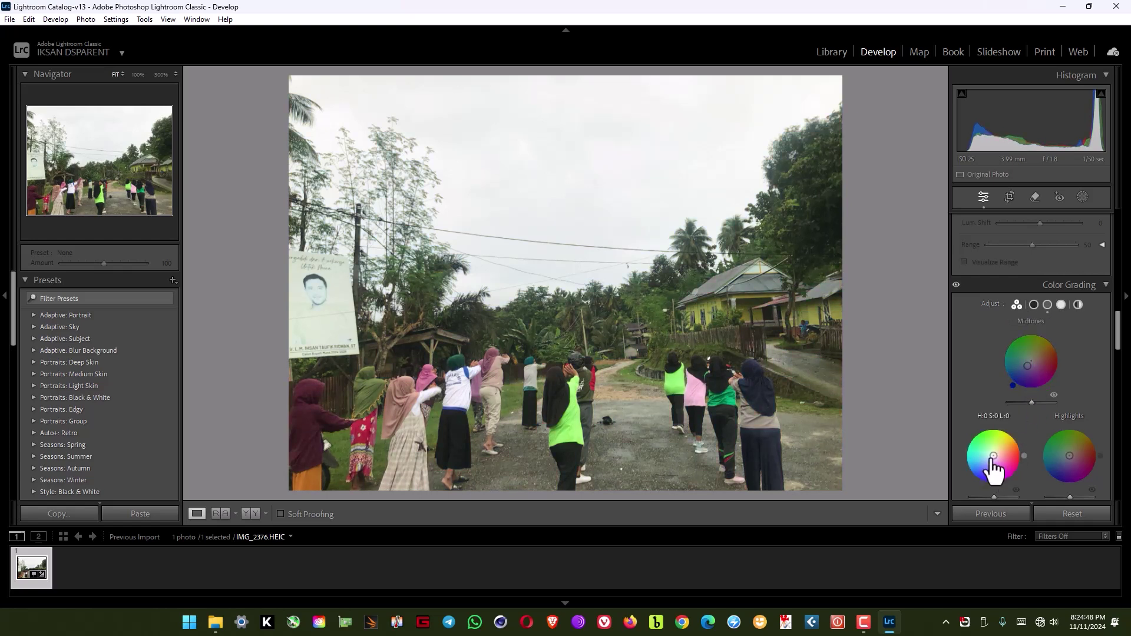
pyautogui.moveTo(990, 464); pyautogui.dragTo(994, 456)
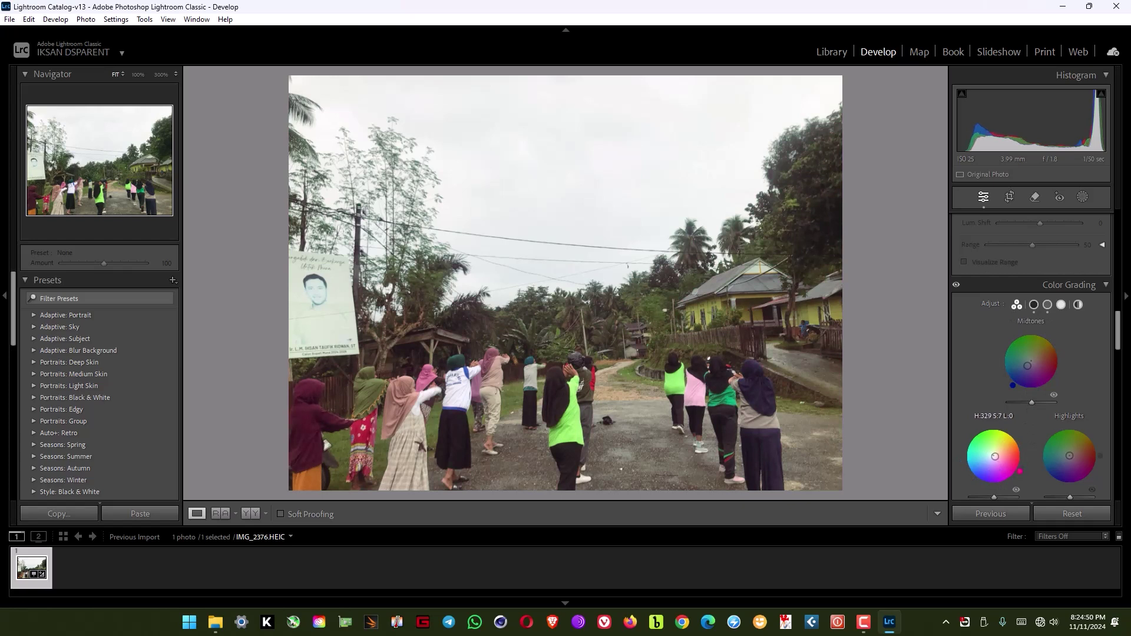
pyautogui.moveTo(1069, 456); pyautogui.dragTo(1072, 458)
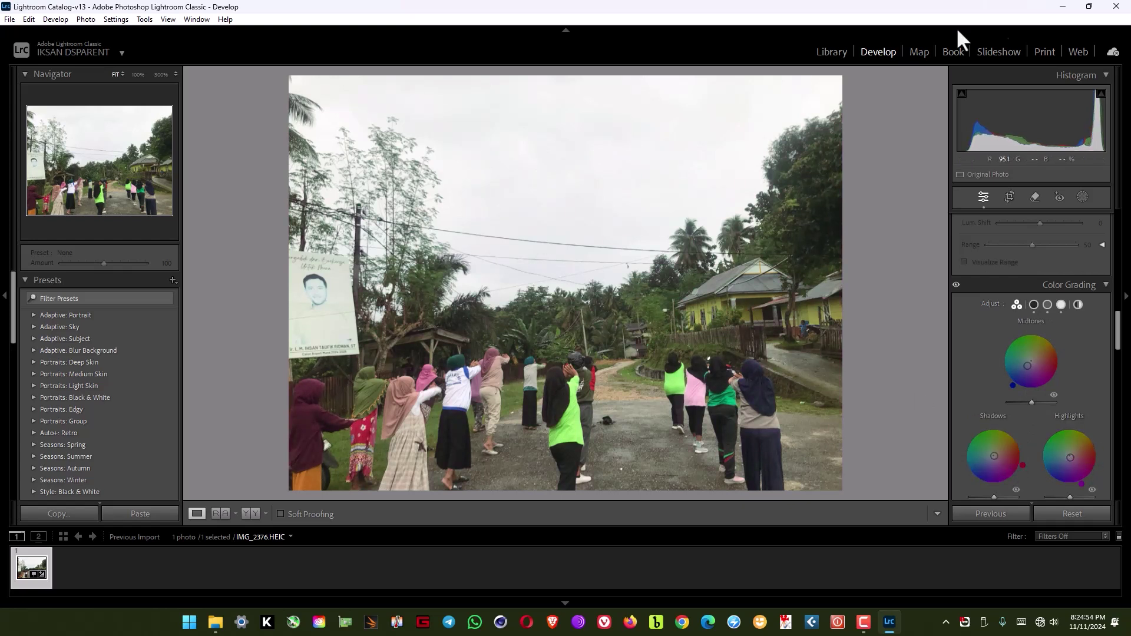
# Quit Lightroom Classic, confirming the quit and skipping the catalog backup this time
pyautogui.click(1116, 7)
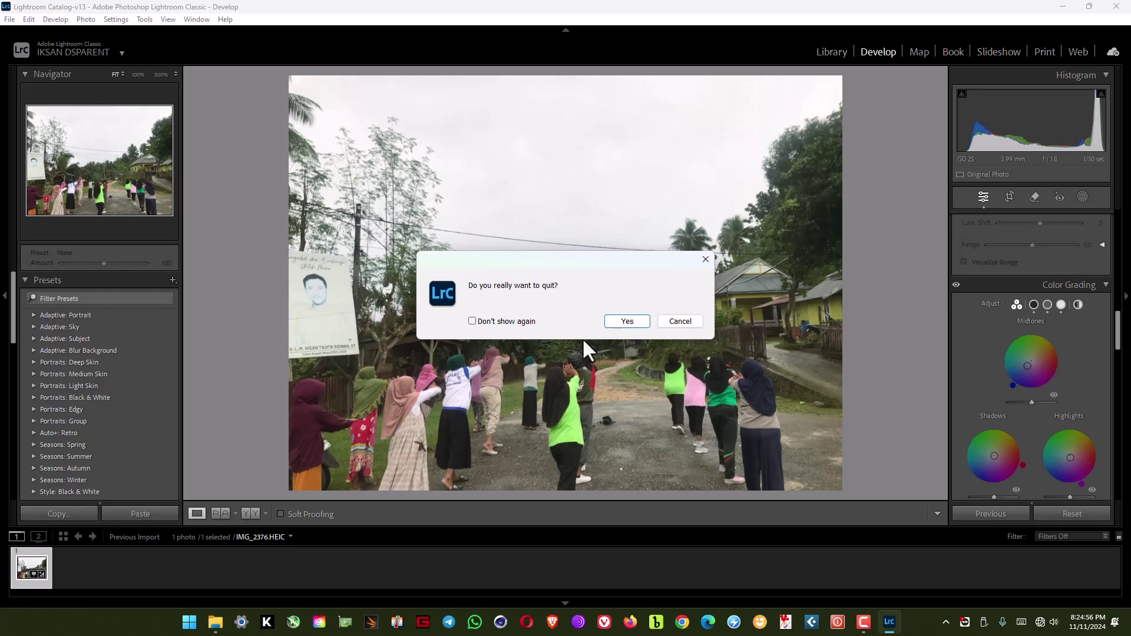
pyautogui.click(624, 322)
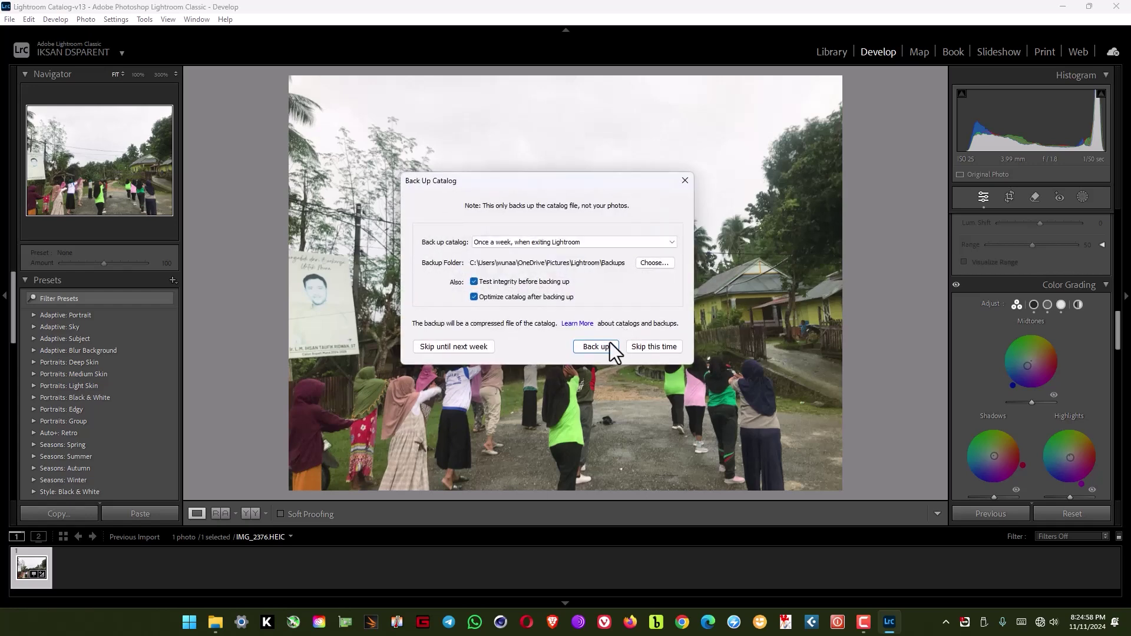
pyautogui.click(650, 347)
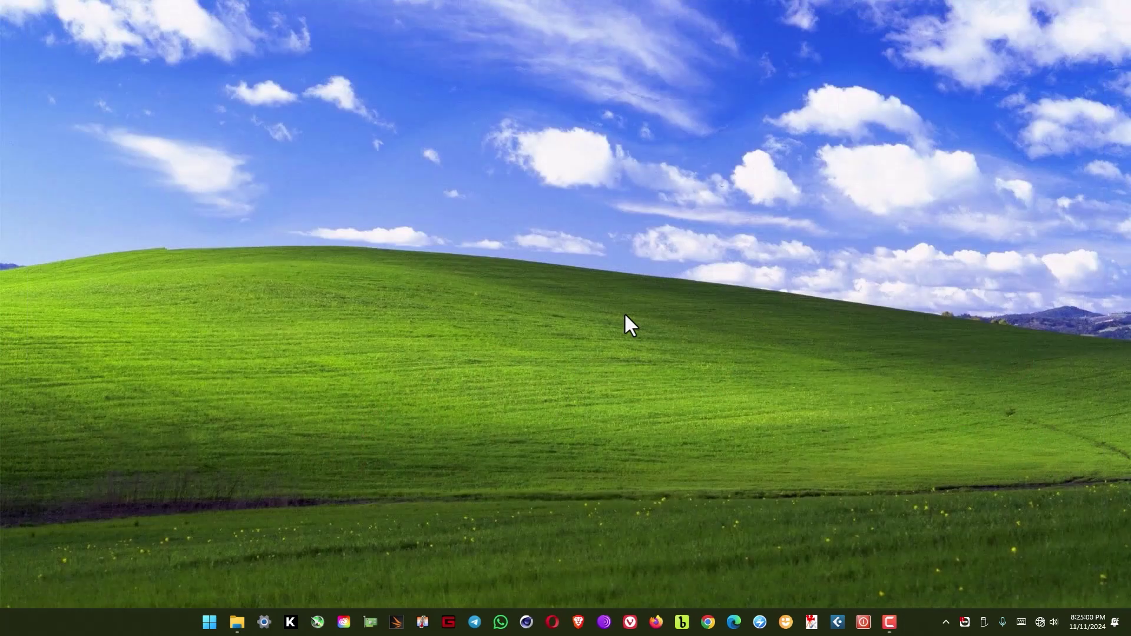